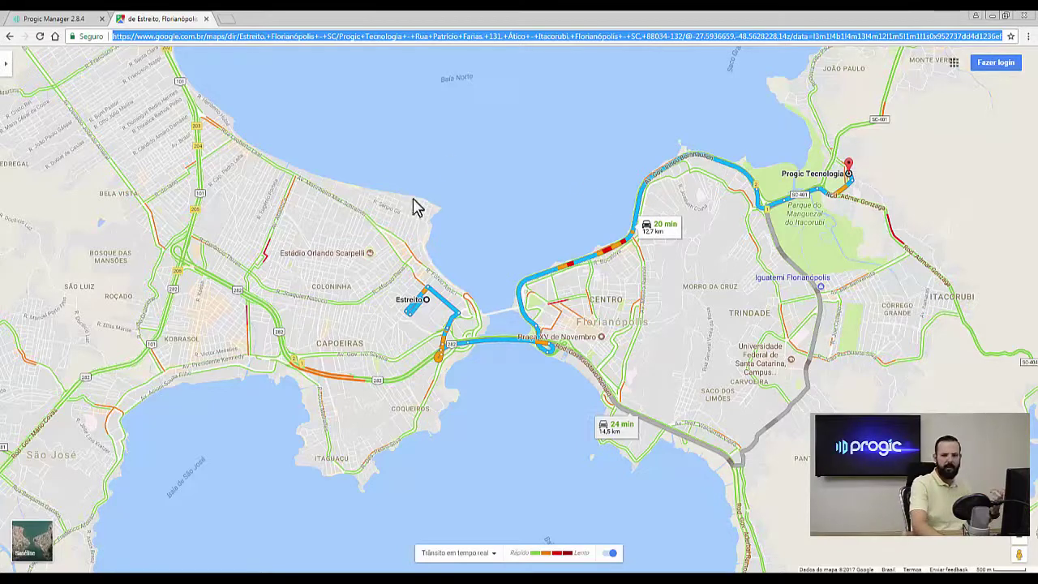
# Switch to Progic Manager and add a Screen Capture data source with the URL Pública integration type
pyautogui.click(45, 20)
pyautogui.moveTo(65, 136)
pyautogui.click(64, 188)
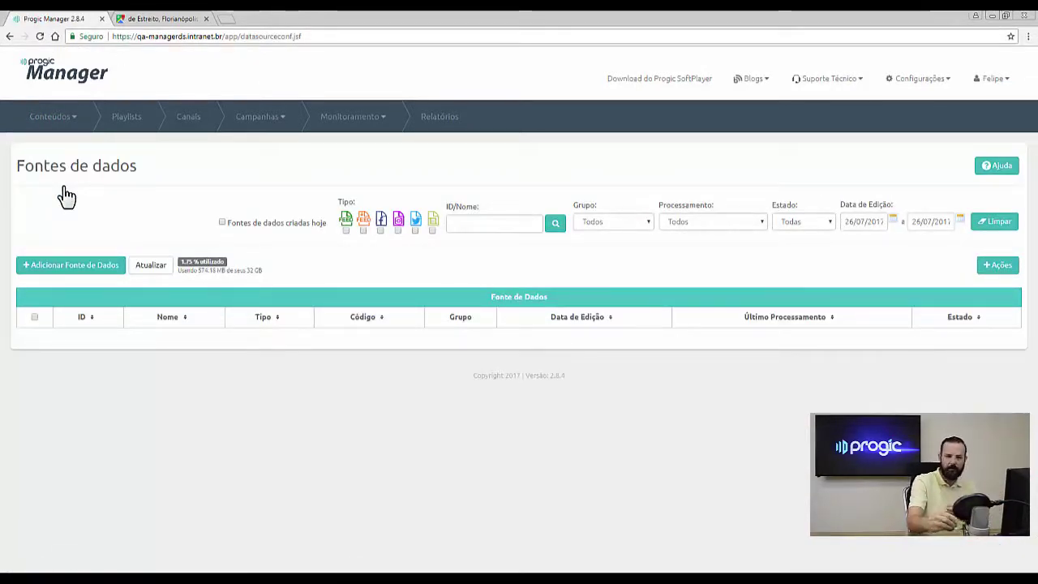
pyautogui.click(70, 265)
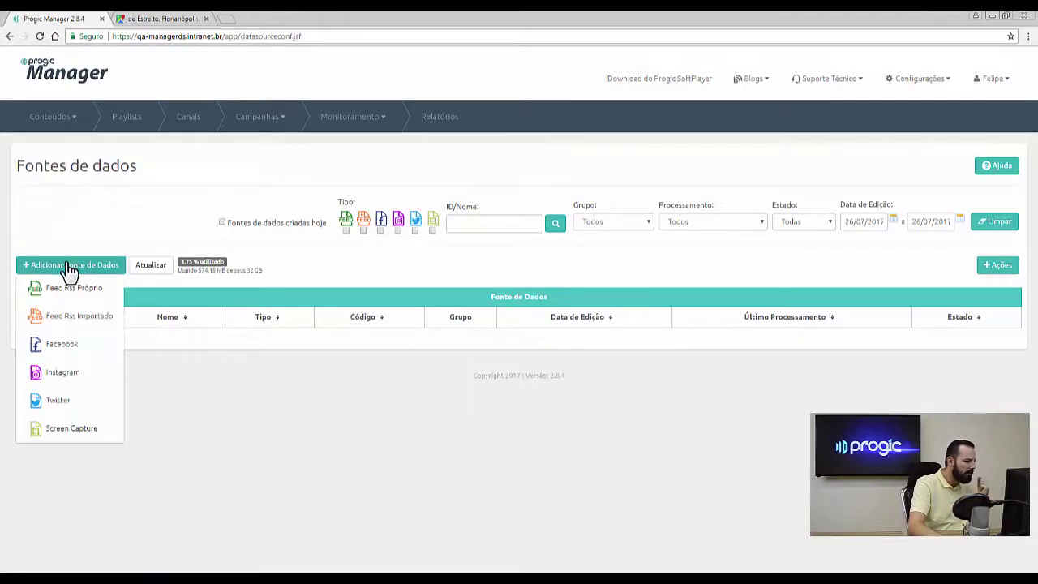
pyautogui.click(101, 430)
pyautogui.moveTo(1033, 162); pyautogui.dragTo(1035, 207)
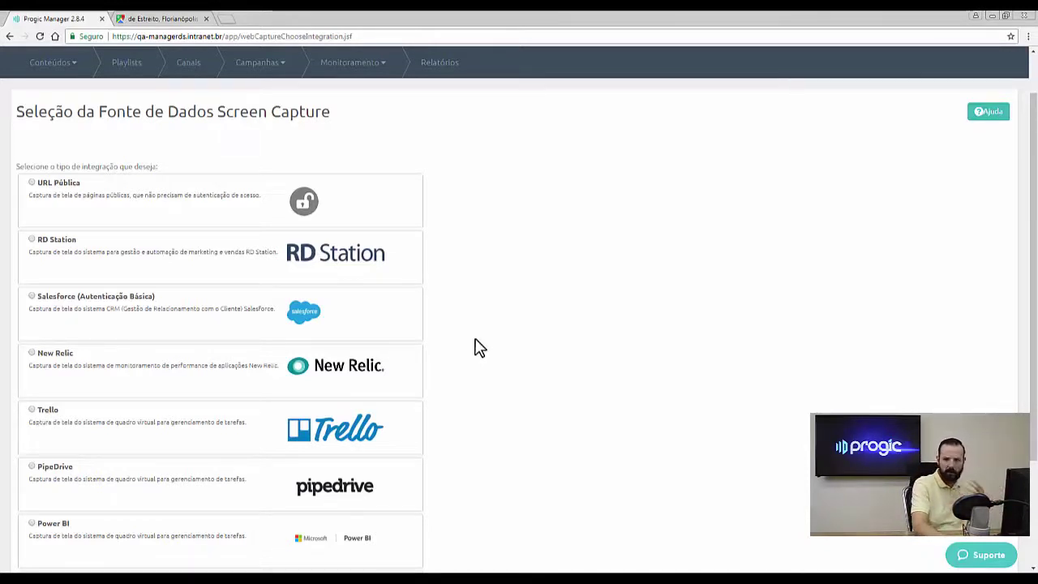
pyautogui.click(125, 217)
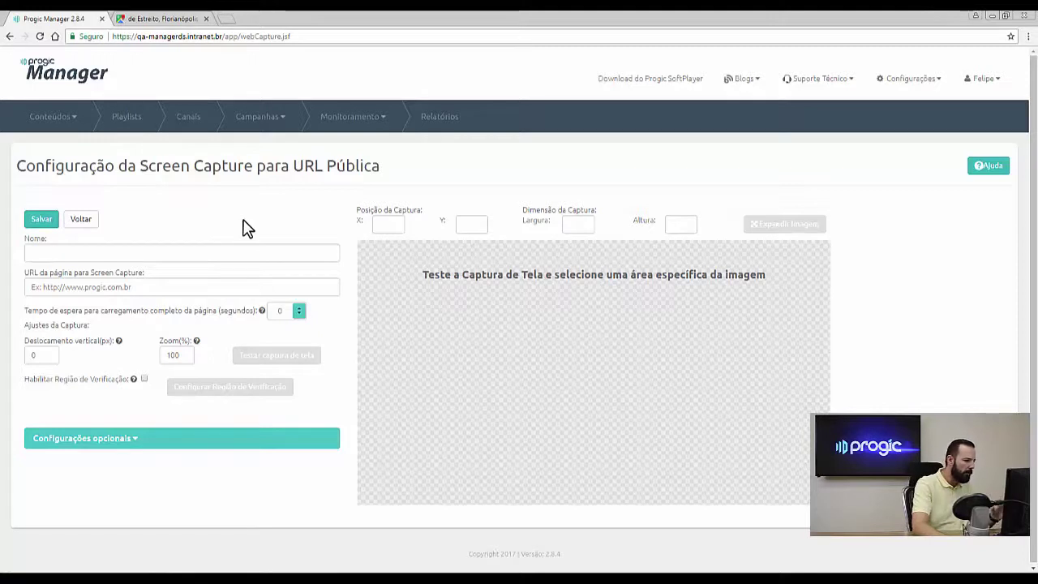
# Name the screen capture Trânsito and copy the web address of the open Google Maps route
pyautogui.click(242, 251)
pyautogui.write('Trânsito')
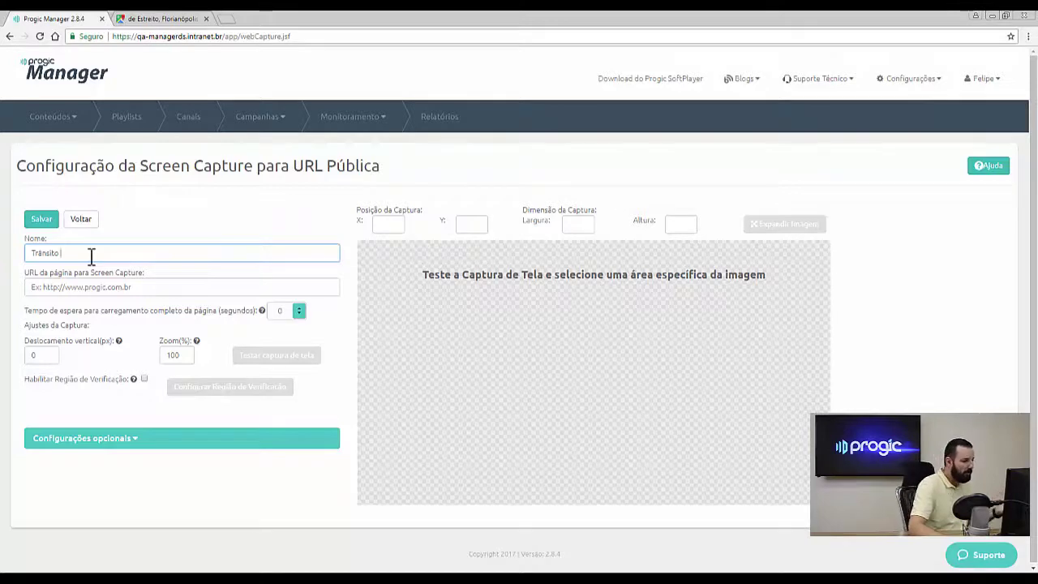
pyautogui.click(108, 288)
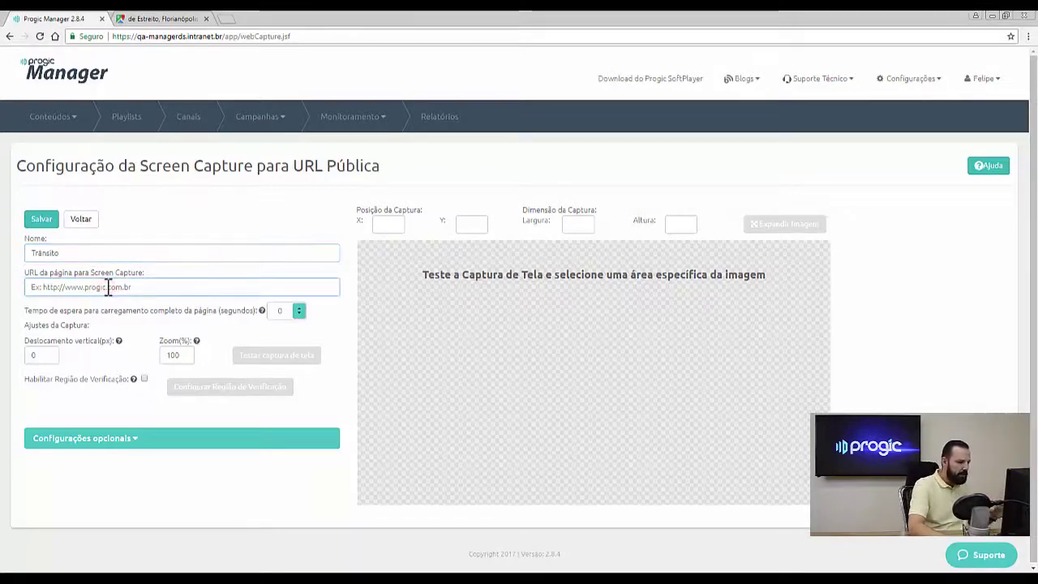
pyautogui.click(158, 19)
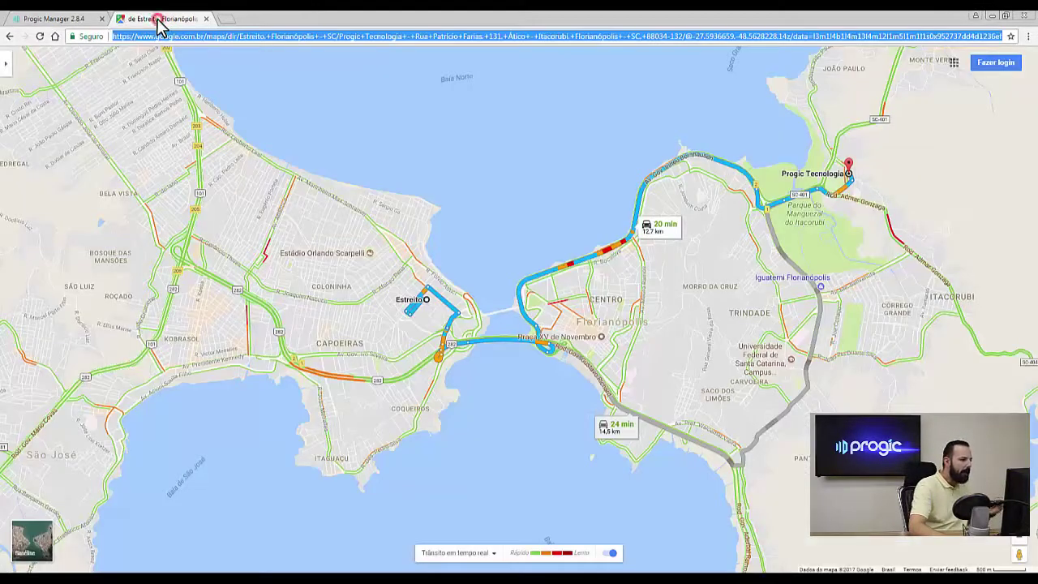
pyautogui.rightClick(204, 47)
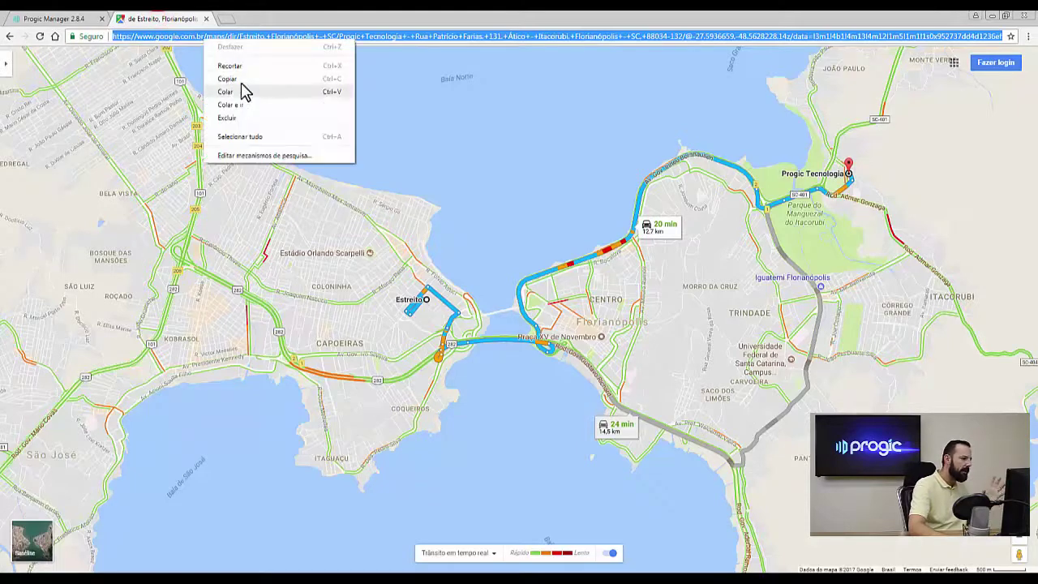
pyautogui.click(242, 82)
# Paste the copied Google Maps address as the page URL for the screen capture and test the capture
pyautogui.click(57, 18)
pyautogui.rightClick(104, 287)
pyautogui.click(170, 282)
pyautogui.hotkey('ctrl', 'v')
pyautogui.click(354, 346)
pyautogui.click(252, 357)
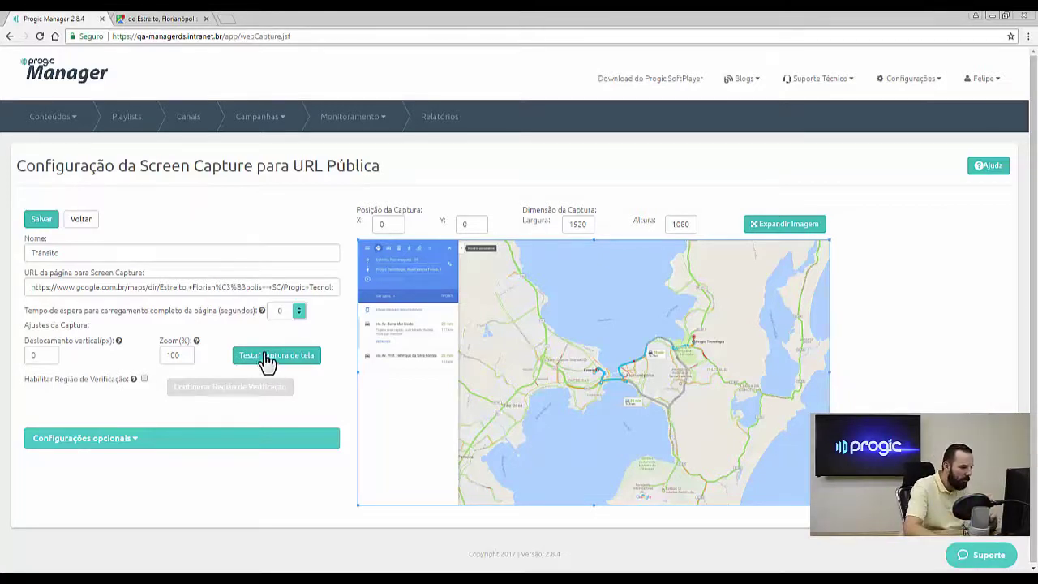
pyautogui.click(280, 310)
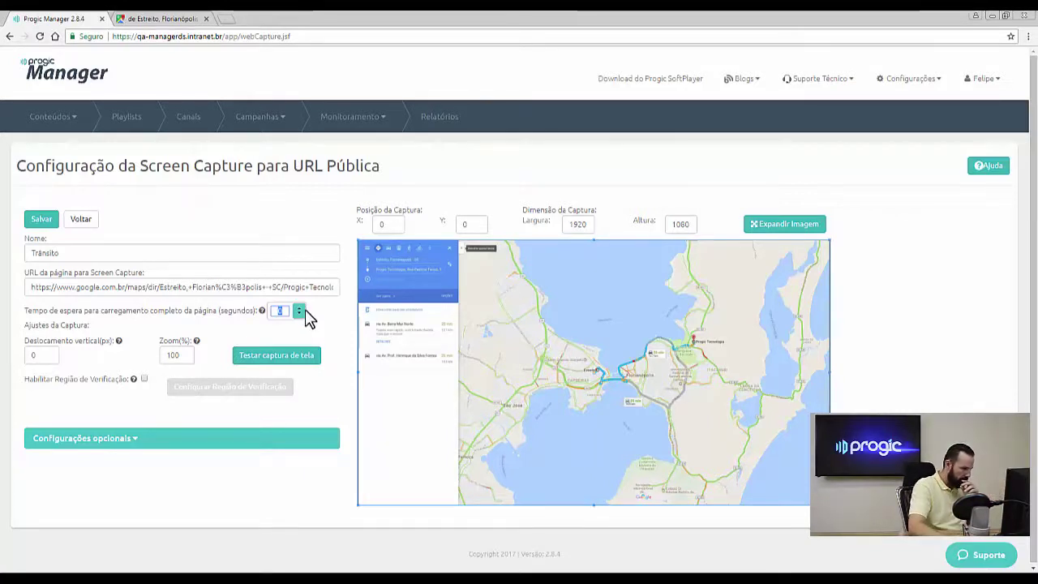
pyautogui.doubleClick(52, 355)
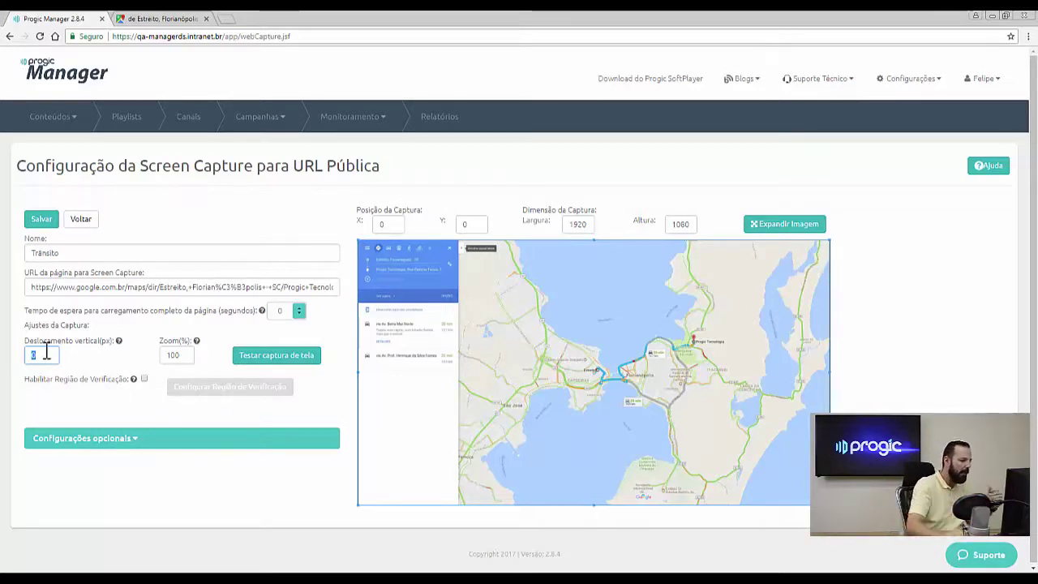
pyautogui.moveTo(119, 343)
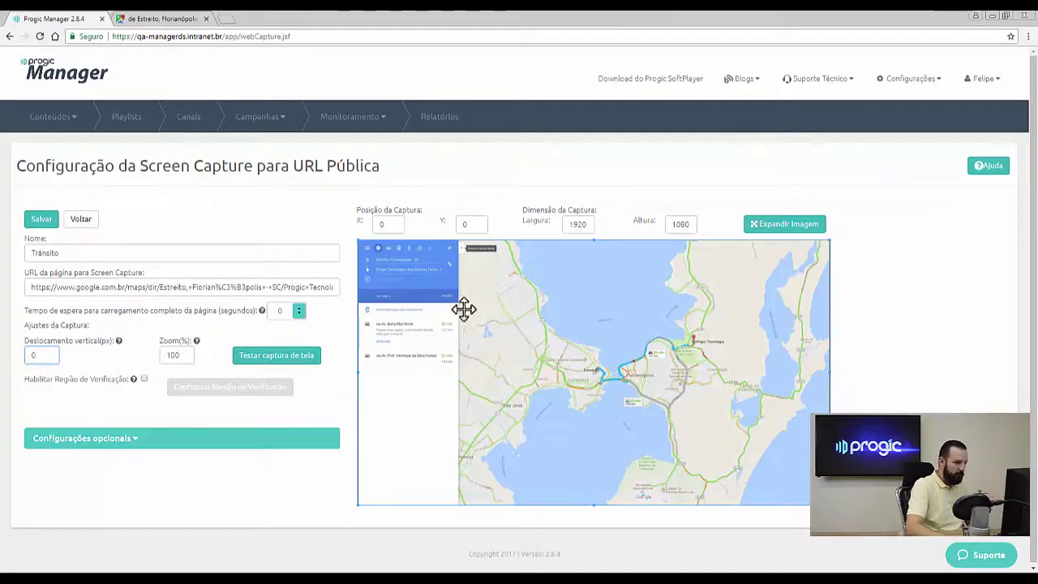
# Crop the capture tightly around the route, refining it in the expanded image to about 679 × 448 at X 749, Y 301
pyautogui.moveTo(357, 240); pyautogui.dragTo(490, 287)
pyautogui.moveTo(829, 504); pyautogui.dragTo(697, 398)
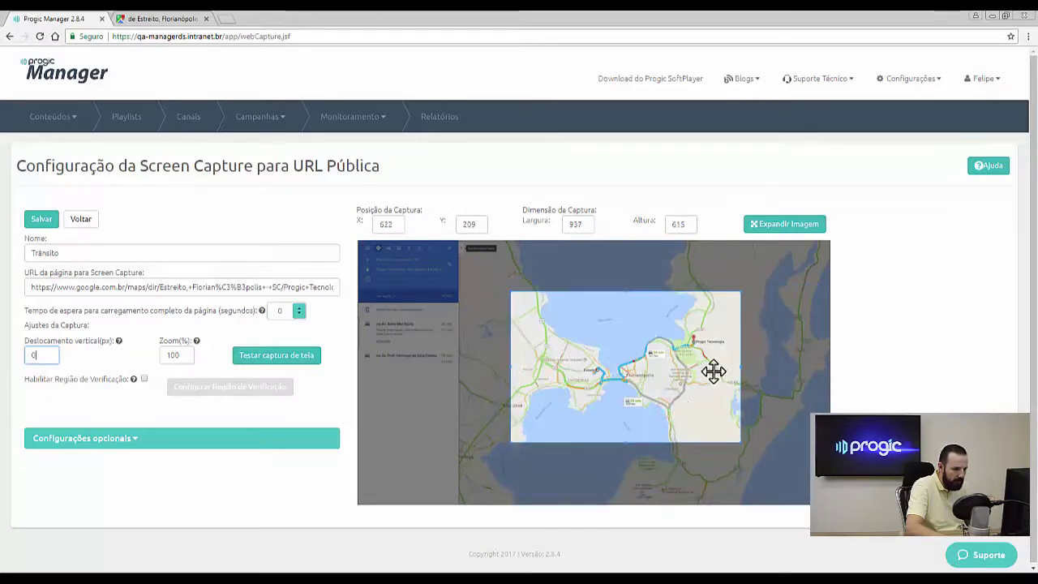
pyautogui.click(780, 226)
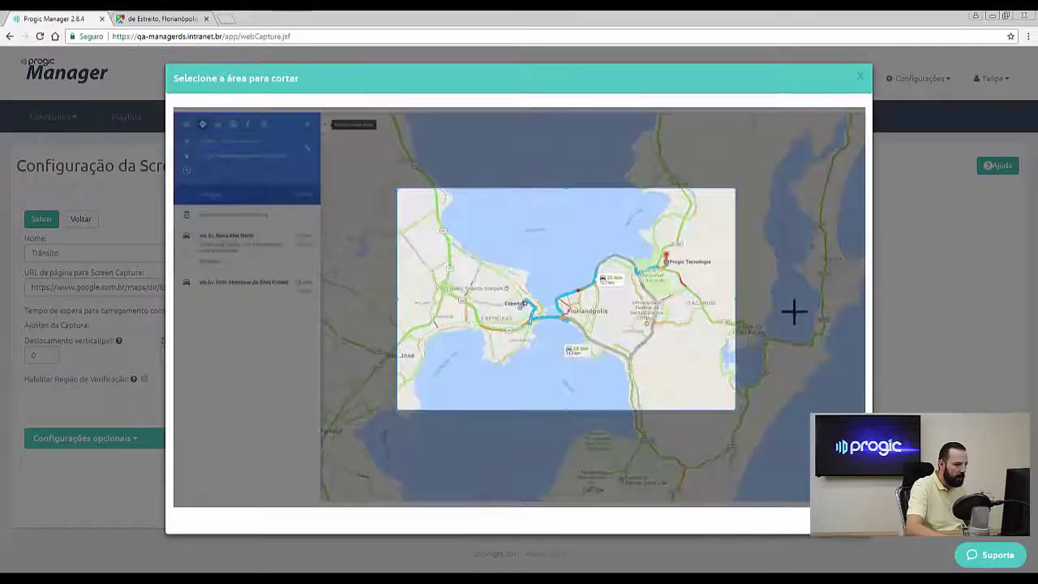
pyautogui.moveTo(397, 189); pyautogui.dragTo(443, 219)
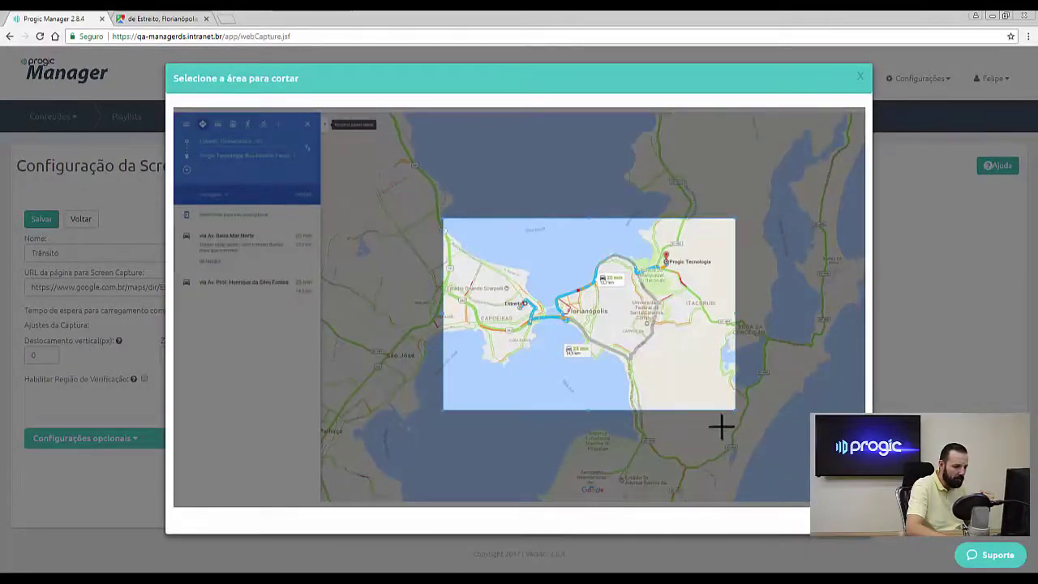
pyautogui.moveTo(735, 410); pyautogui.dragTo(688, 381)
pyautogui.moveTo(655, 343); pyautogui.dragTo(656, 348)
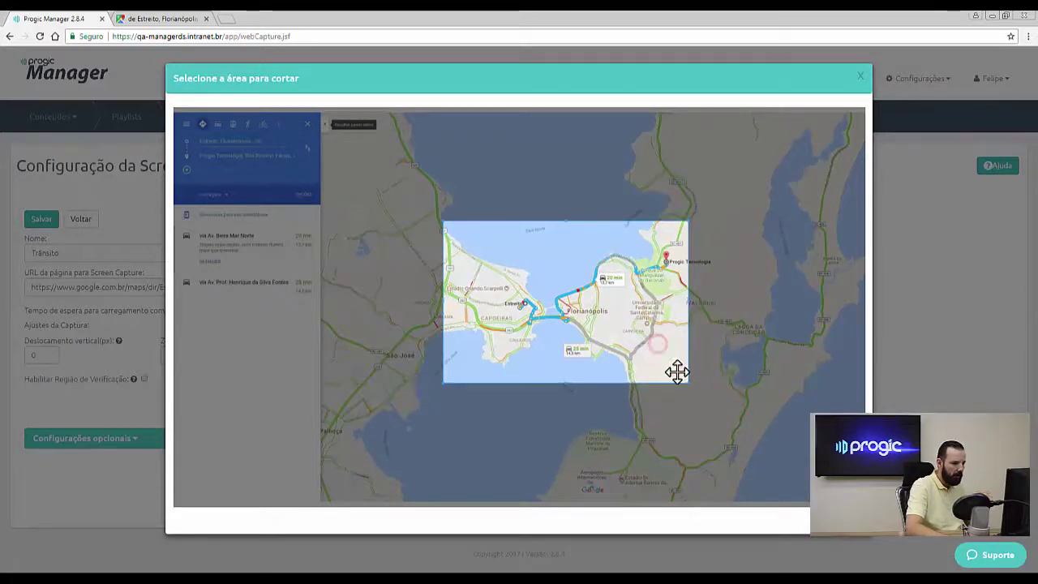
pyautogui.click(866, 537)
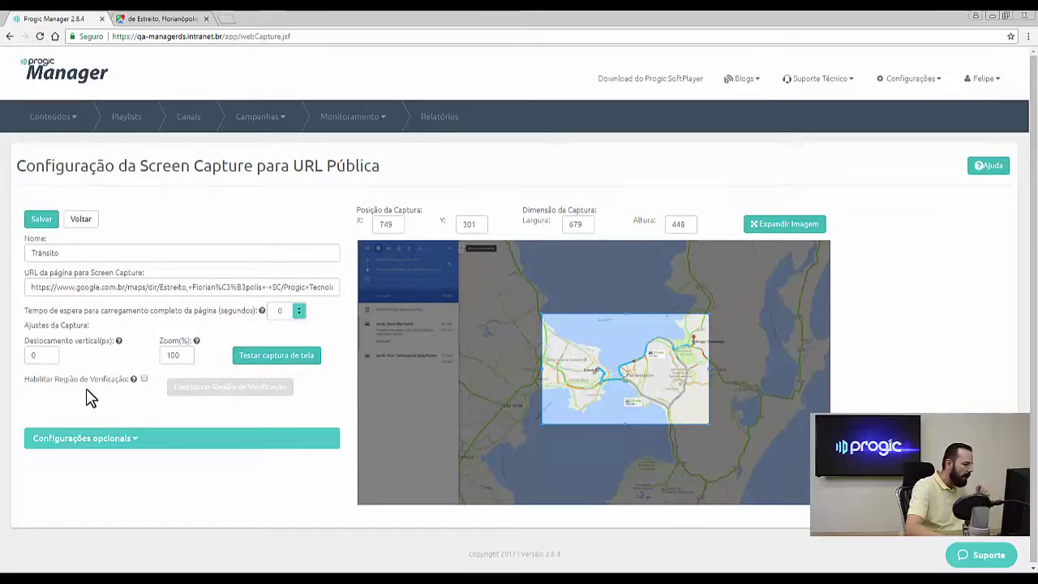
# Enable the verification region and expand the optional settings of the capture
pyautogui.click(143, 378)
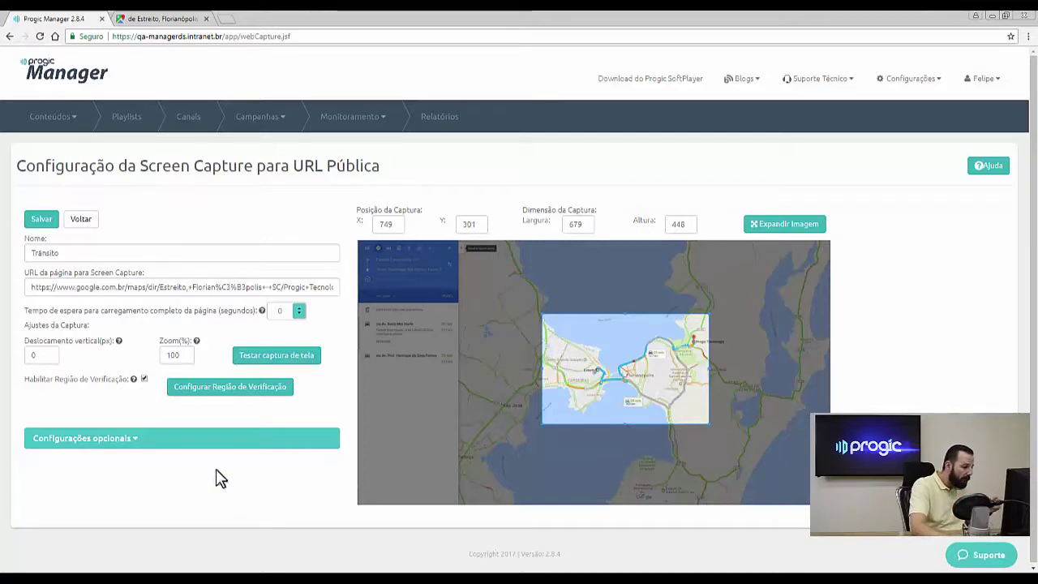
pyautogui.click(126, 439)
pyautogui.scroll(-2, 245, 394)
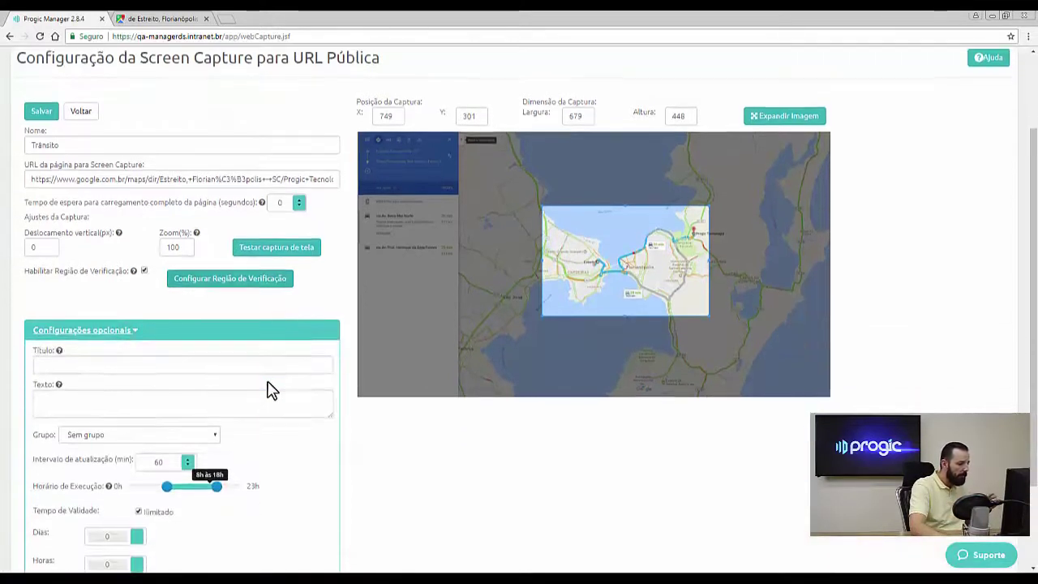
pyautogui.scroll(-1, 219, 422)
pyautogui.scroll(-1, 219, 422)
pyautogui.doubleClick(158, 353)
pyautogui.scroll(1, 236, 373)
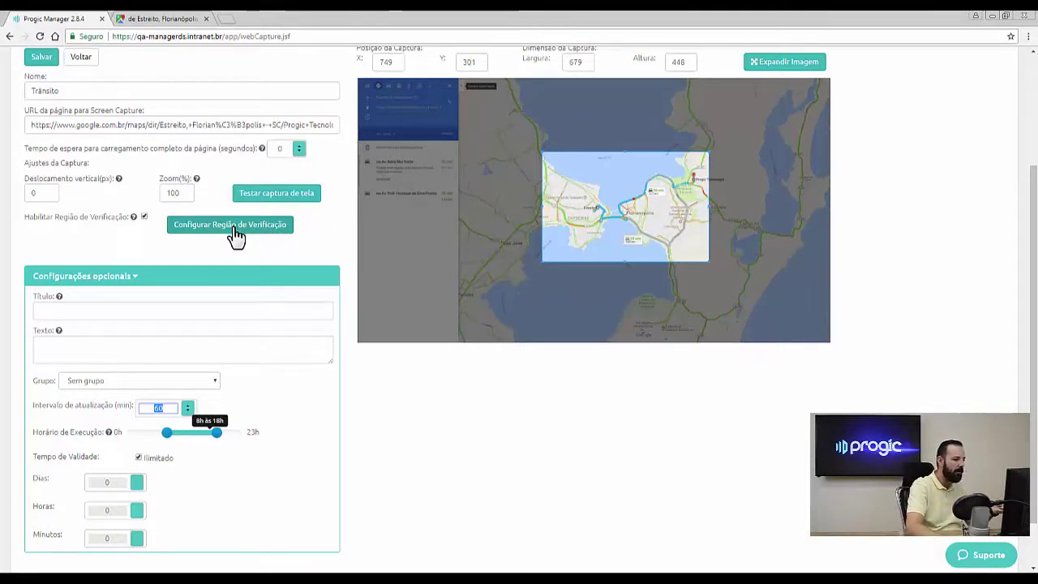
# Configure the verification region to cover only the blue origin and destination box of the captured page
pyautogui.click(234, 229)
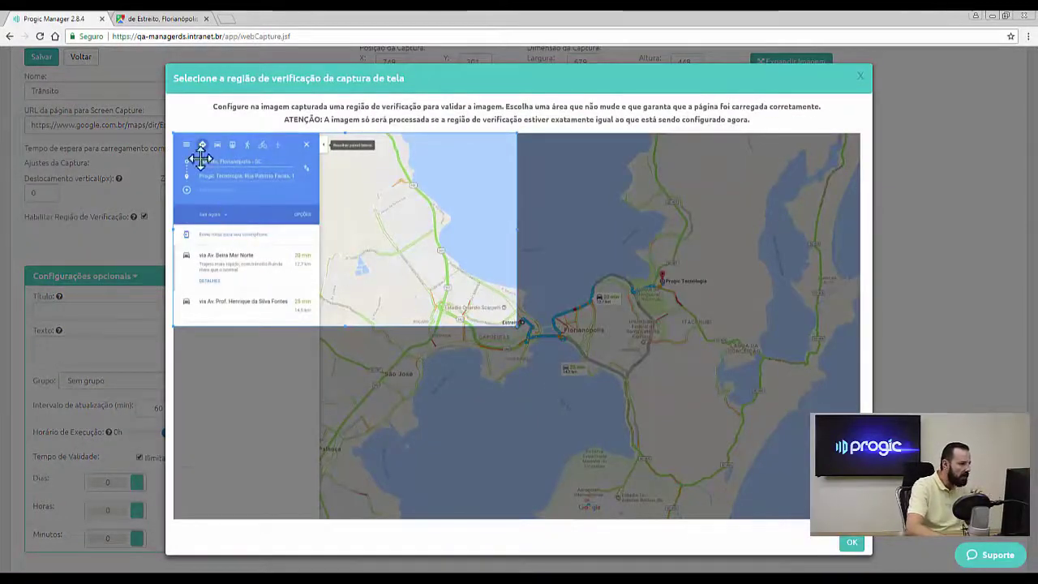
pyautogui.moveTo(517, 325); pyautogui.dragTo(320, 210)
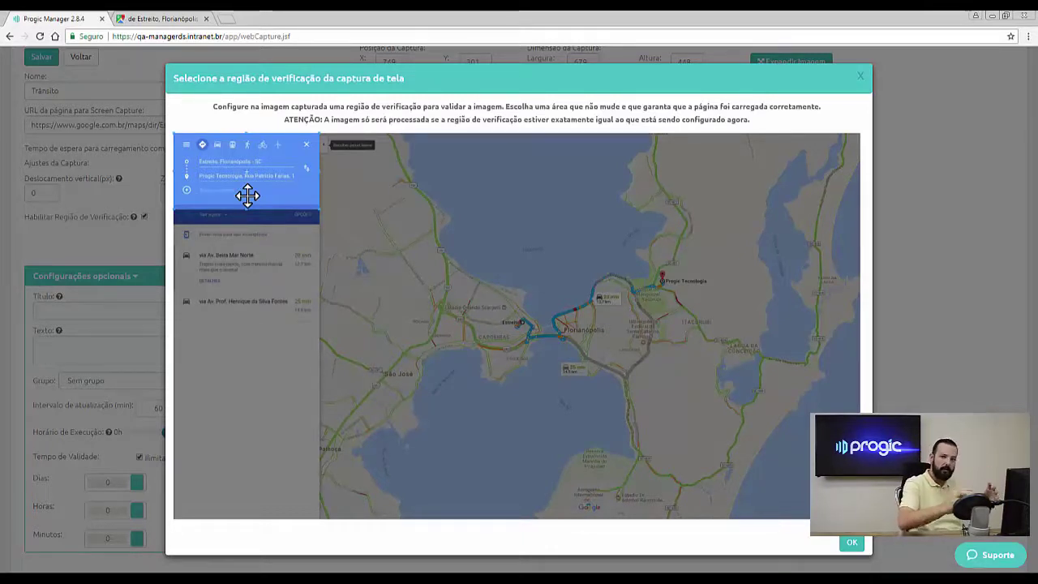
pyautogui.click(854, 543)
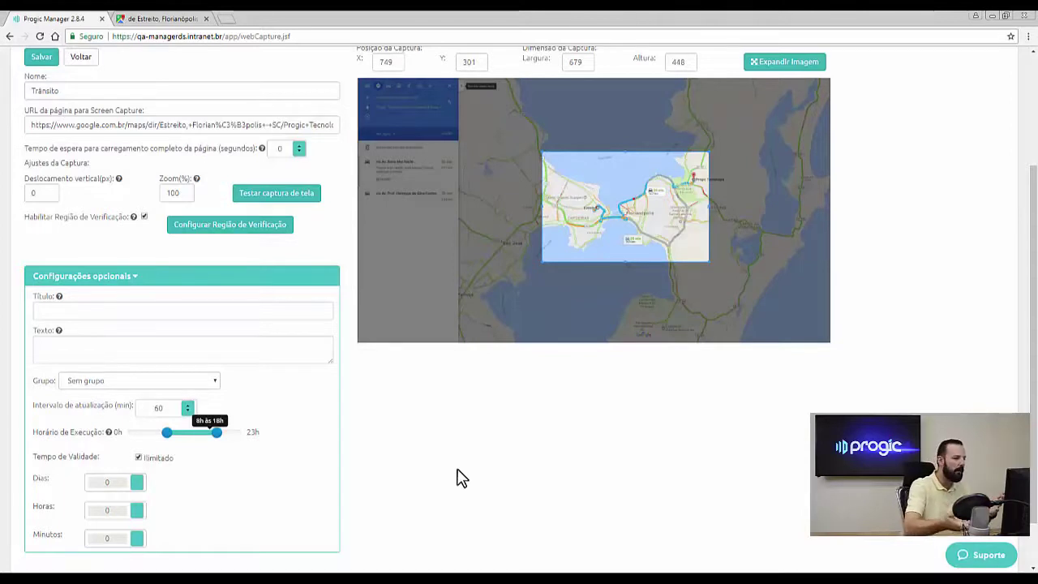
# Enter Trânsito Florianópolis as the title in the optional settings
pyautogui.scroll(-1, 297, 387)
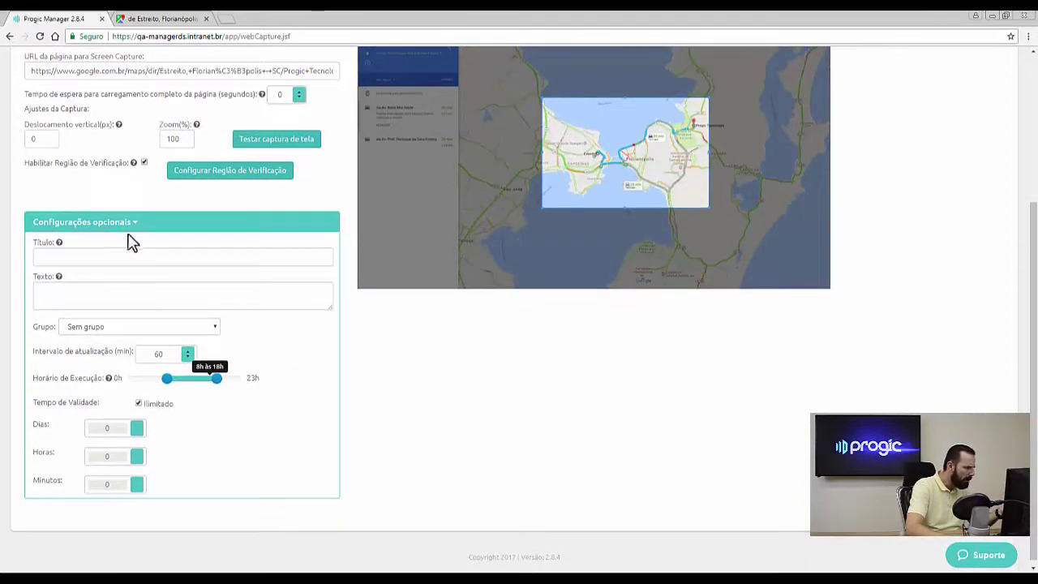
pyautogui.click(139, 253)
pyautogui.write('Tiâ')
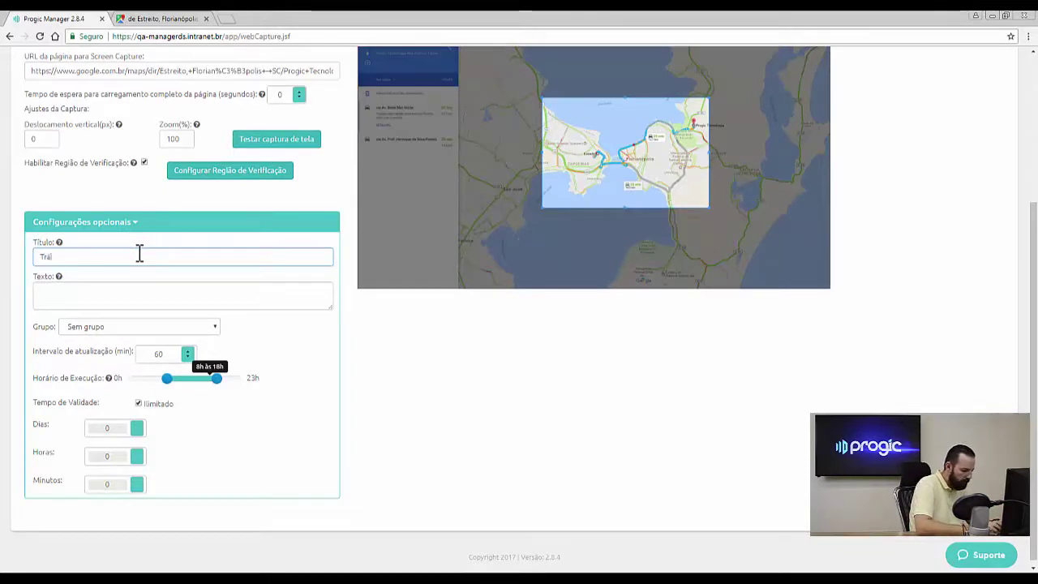
pyautogui.write('nsito ')
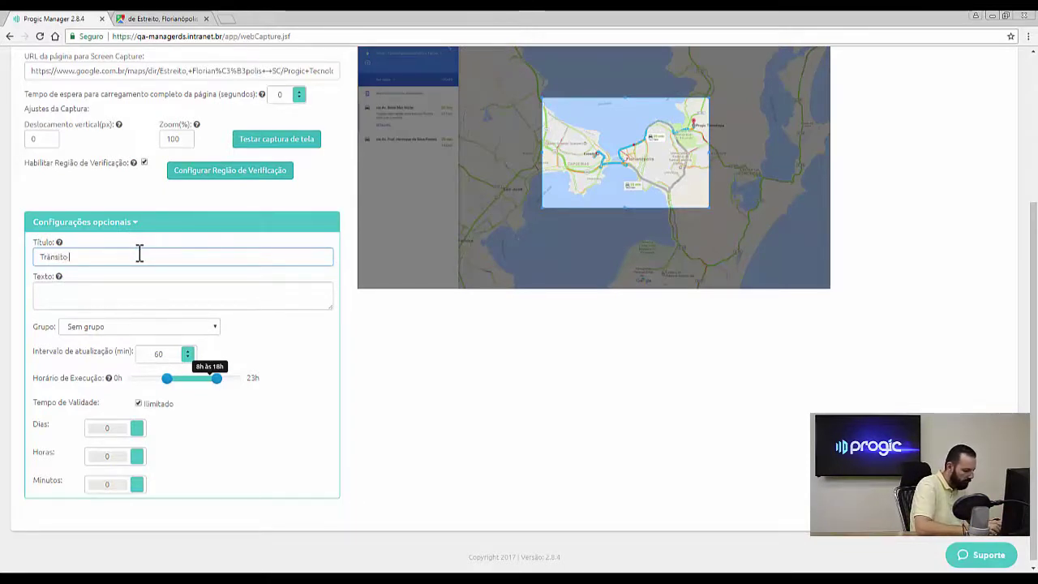
pyautogui.write('Florianópolis')
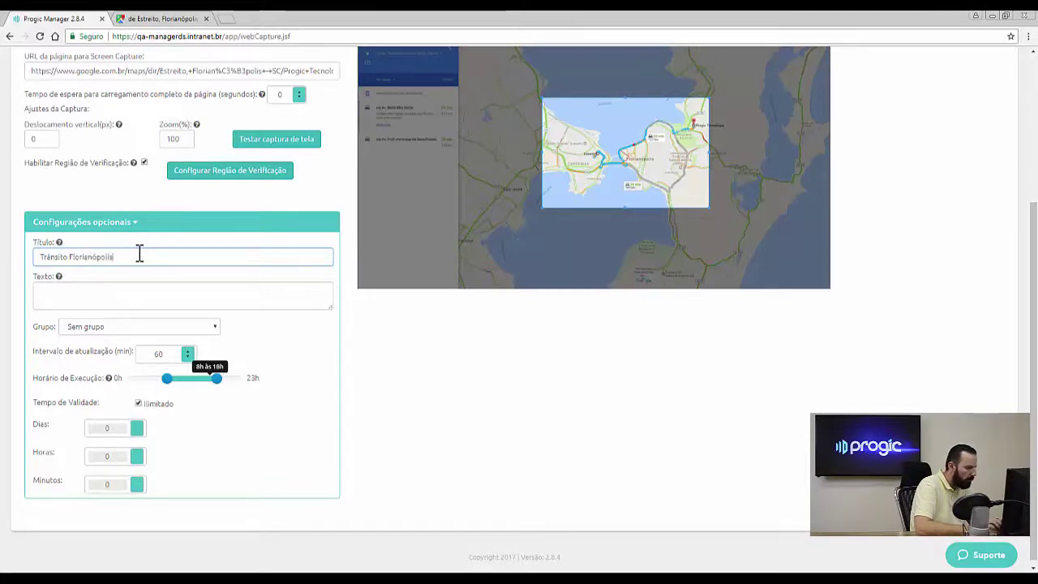
pyautogui.click(144, 293)
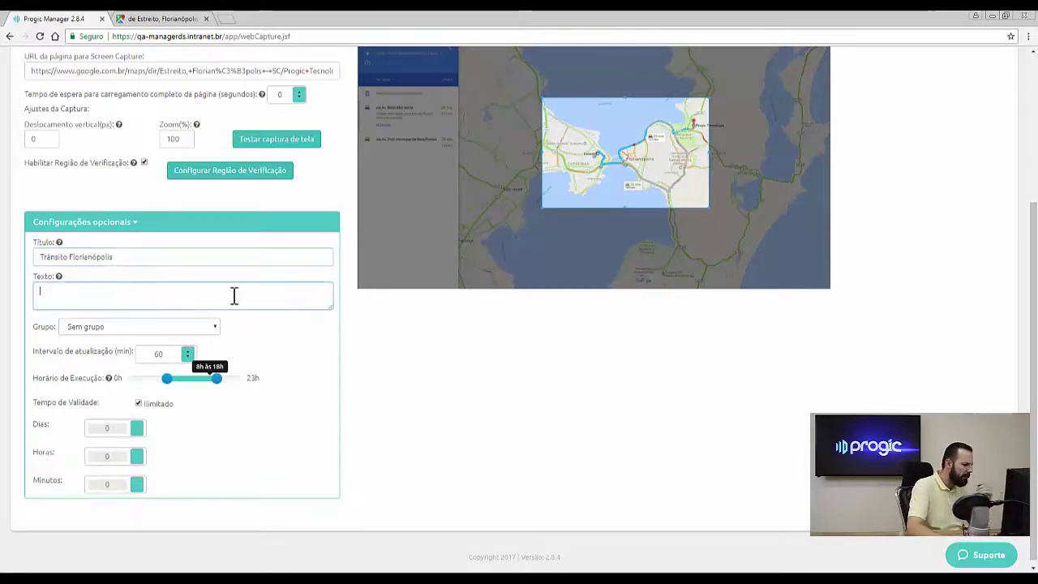
pyautogui.scroll(-1, 235, 297)
pyautogui.doubleClick(159, 350)
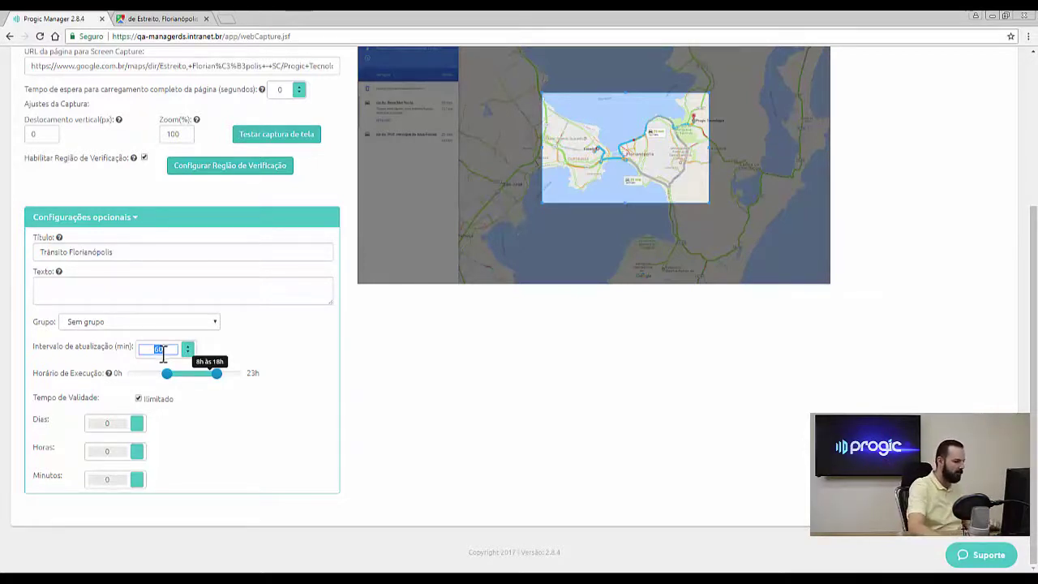
pyautogui.click(118, 386)
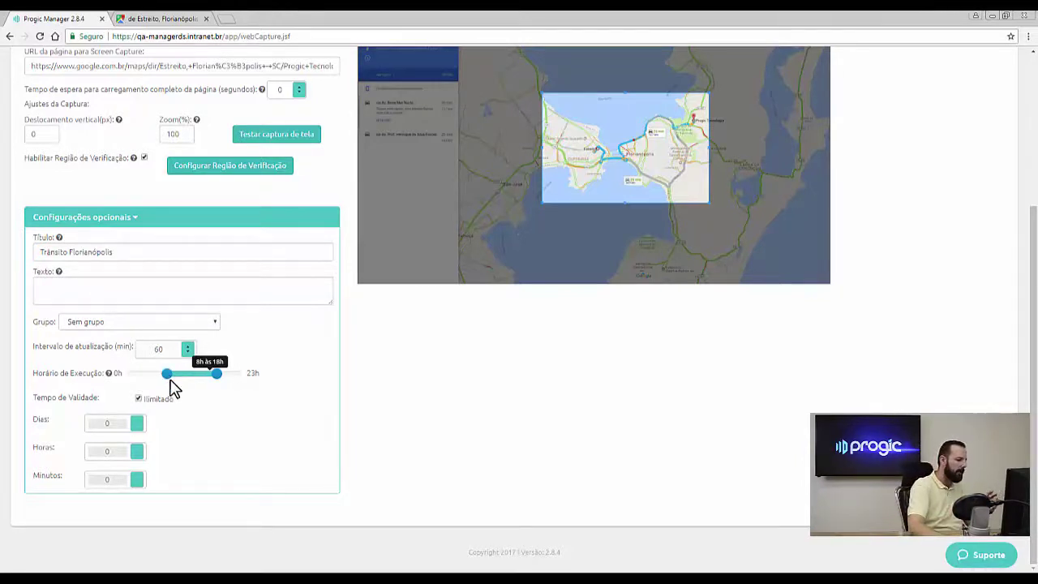
pyautogui.doubleClick(158, 349)
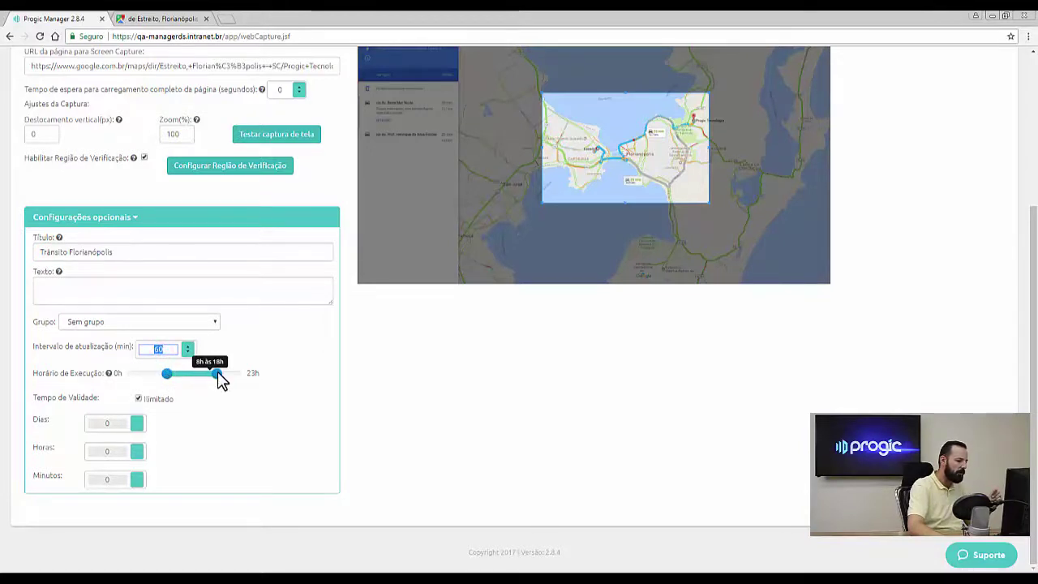
pyautogui.doubleClick(160, 351)
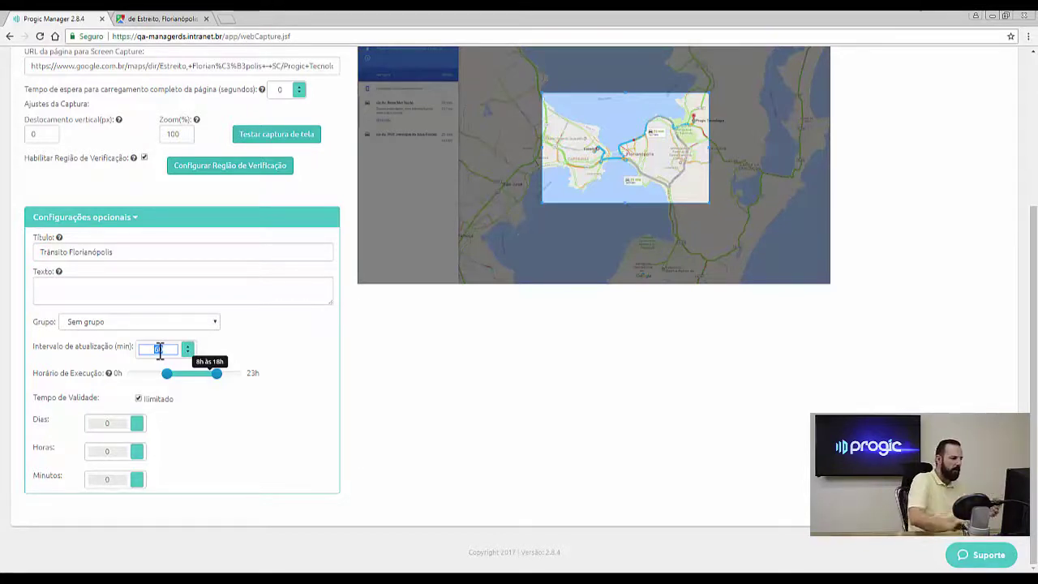
# Set the execution hours to 7h to 18h and save the Screen Capture data source
pyautogui.moveTo(167, 381); pyautogui.dragTo(164, 381)
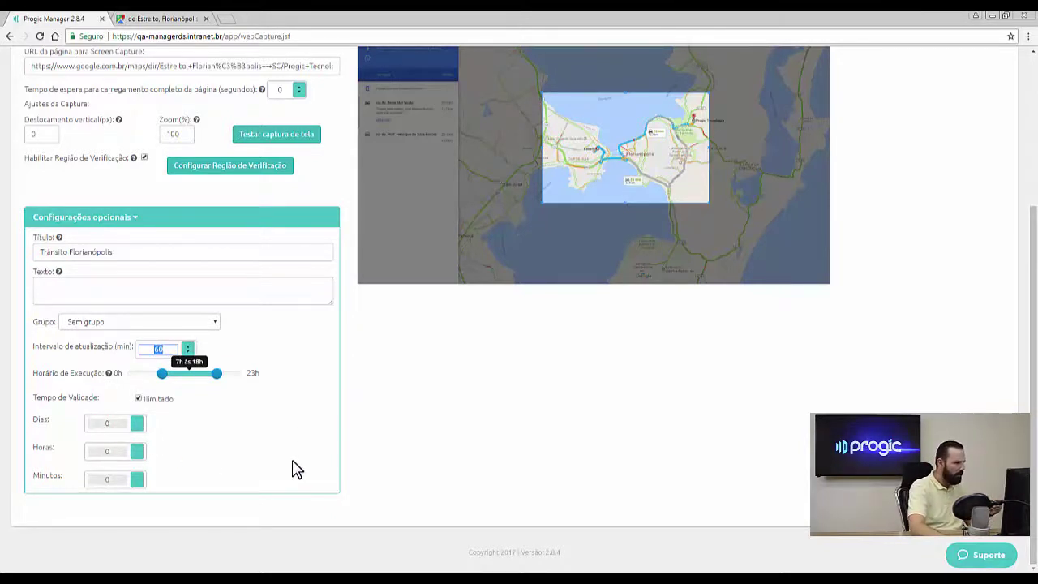
pyautogui.scroll(3, 295, 468)
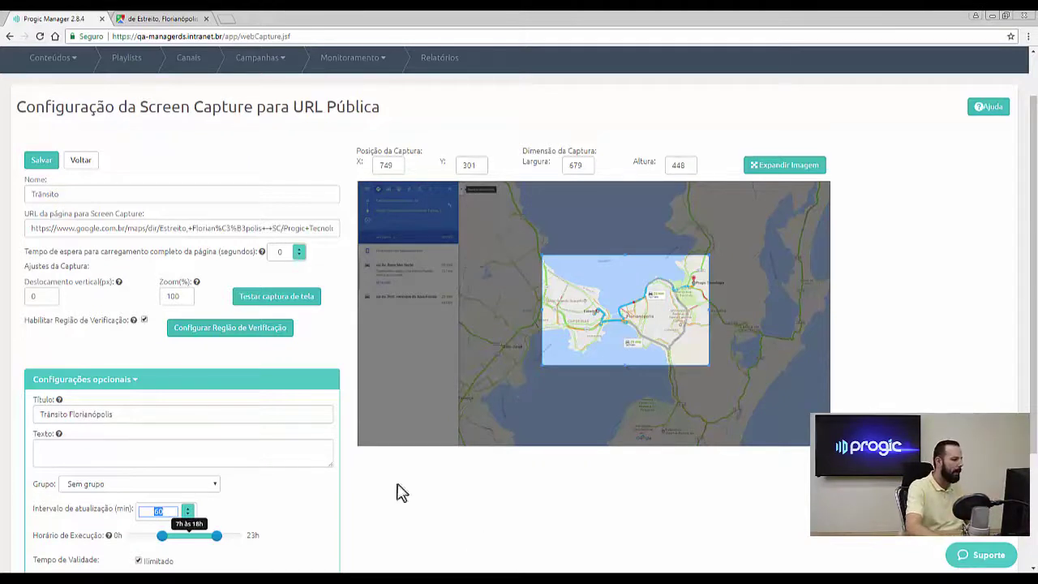
pyautogui.click(44, 162)
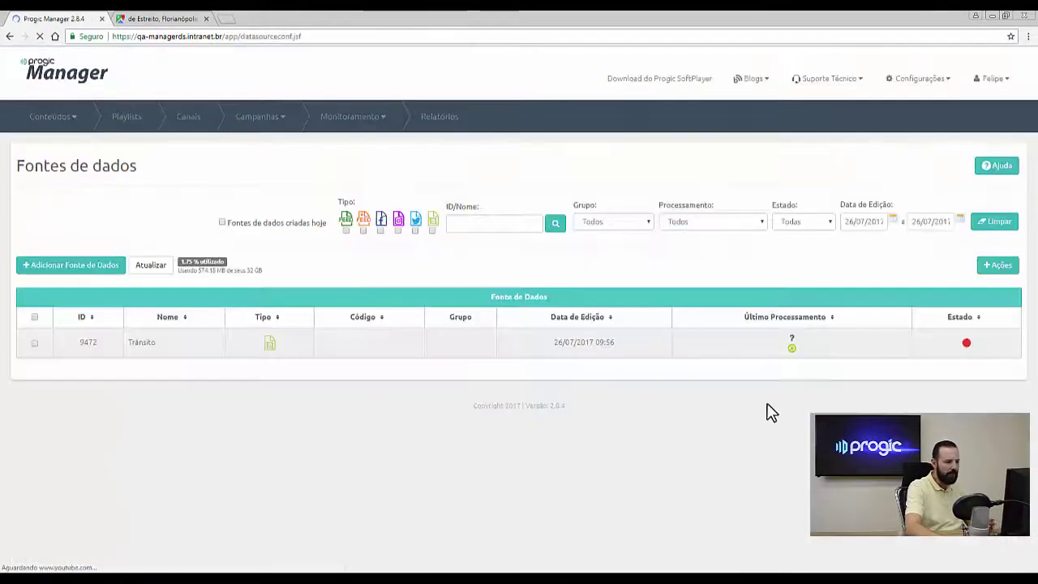
# Refresh the data source list and check the processing status and state of the Trânsito source
pyautogui.moveTo(801, 356)
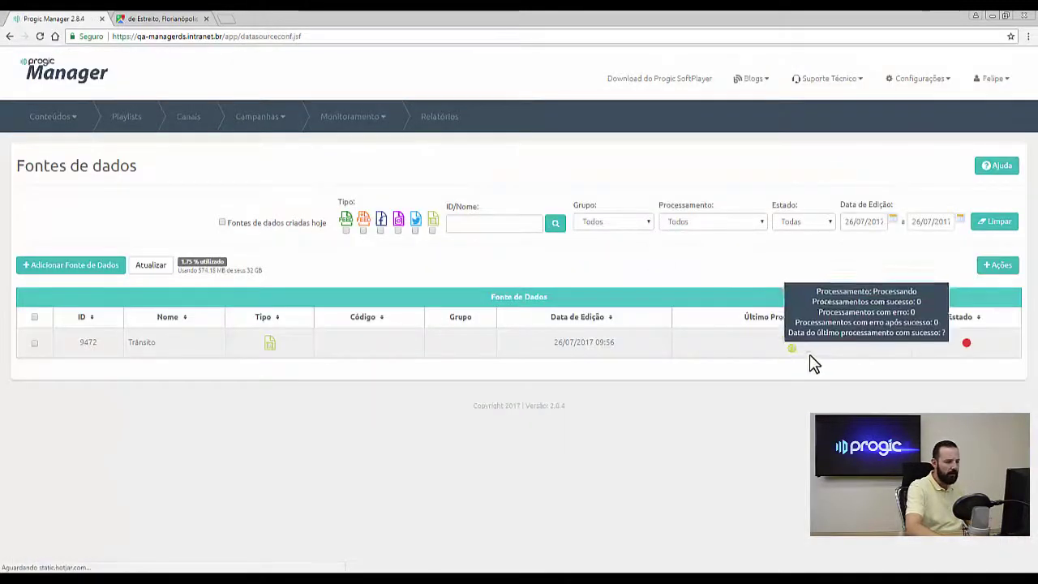
pyautogui.click(148, 265)
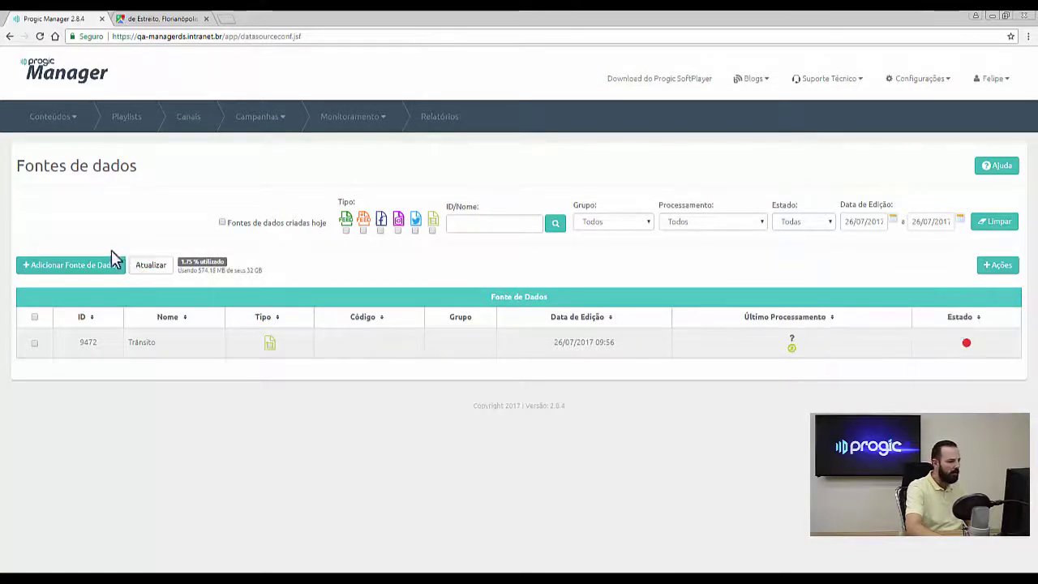
pyautogui.click(146, 268)
pyautogui.moveTo(967, 347)
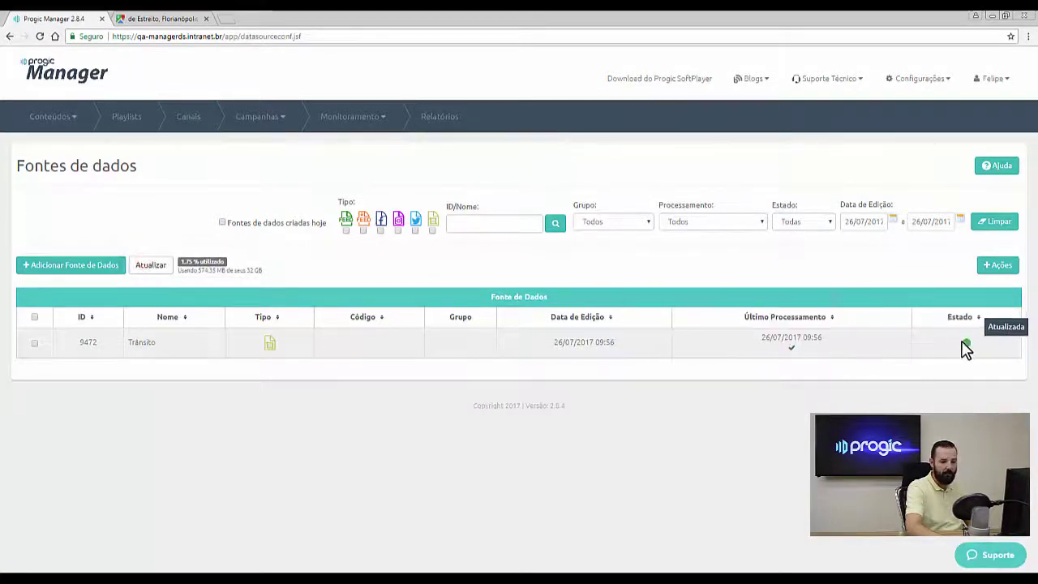
# Start a ready-made media from the Notícias Genéricas template in the Informativos, Notícias e Avisos category
pyautogui.click(50, 116)
pyautogui.click(43, 146)
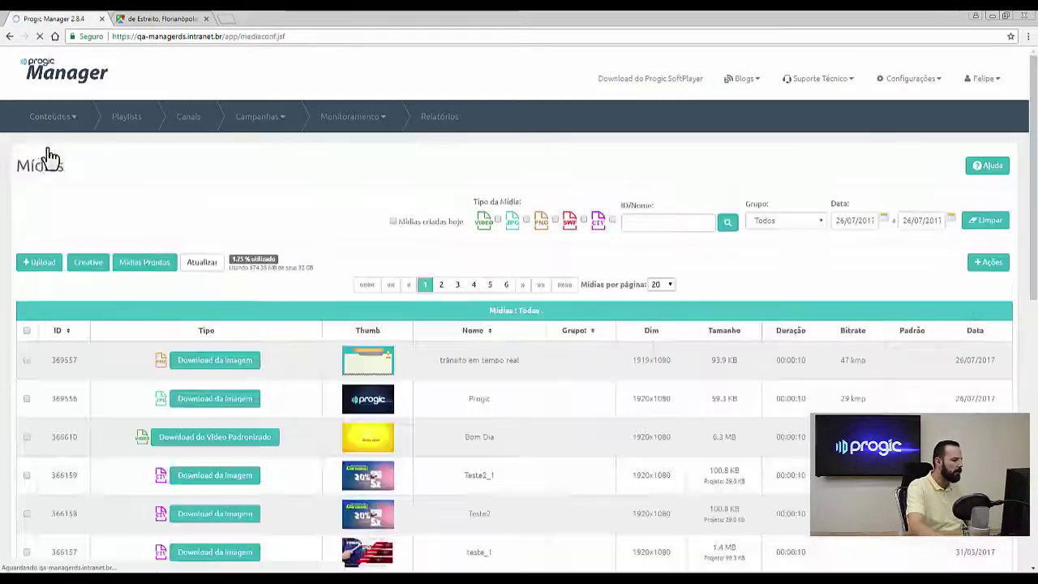
pyautogui.click(160, 271)
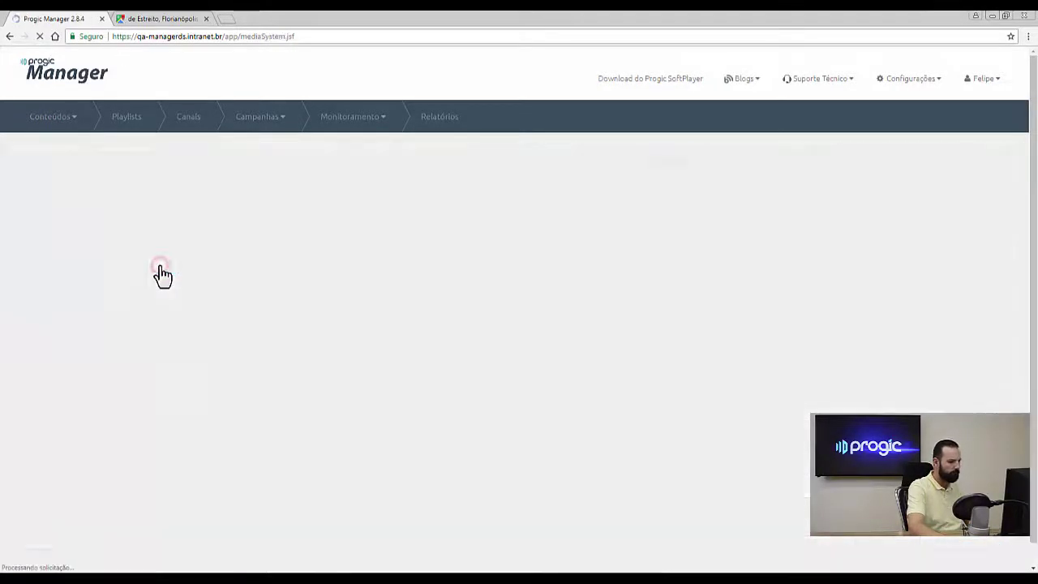
pyautogui.click(101, 243)
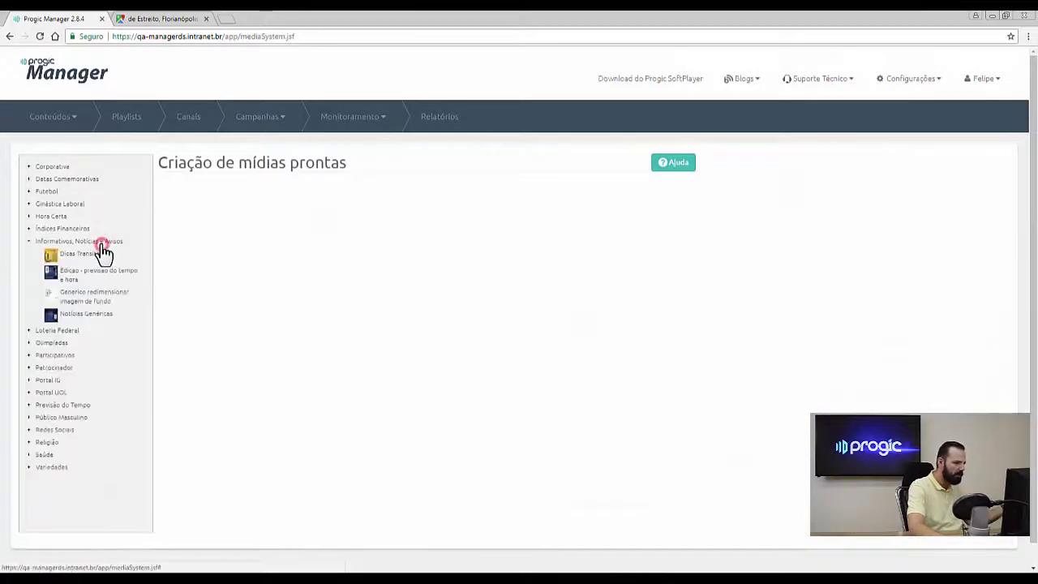
pyautogui.click(82, 318)
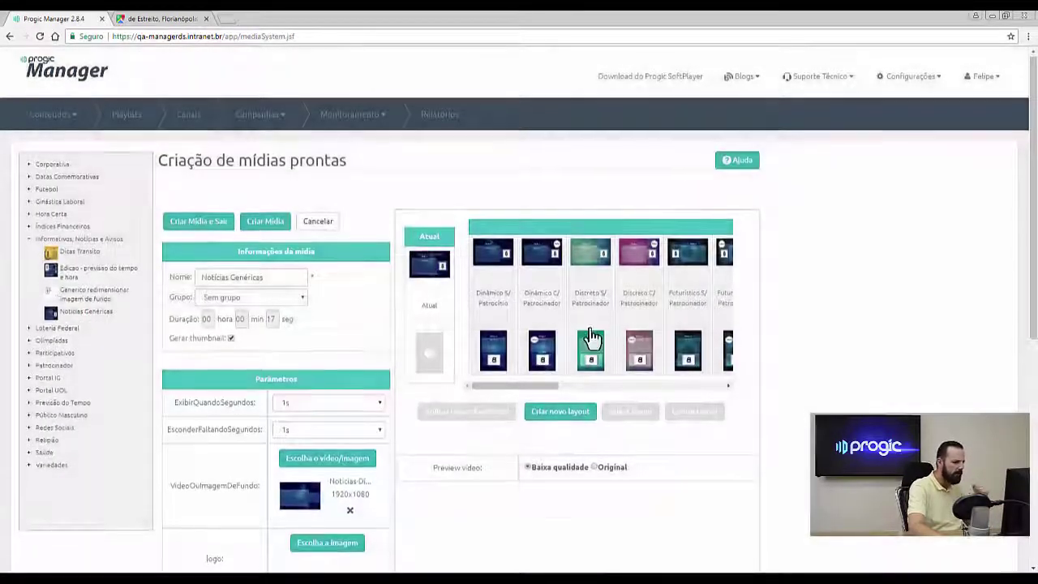
# Set the trânsito em tempo real image as the background of the media
pyautogui.scroll(-3, 770, 393)
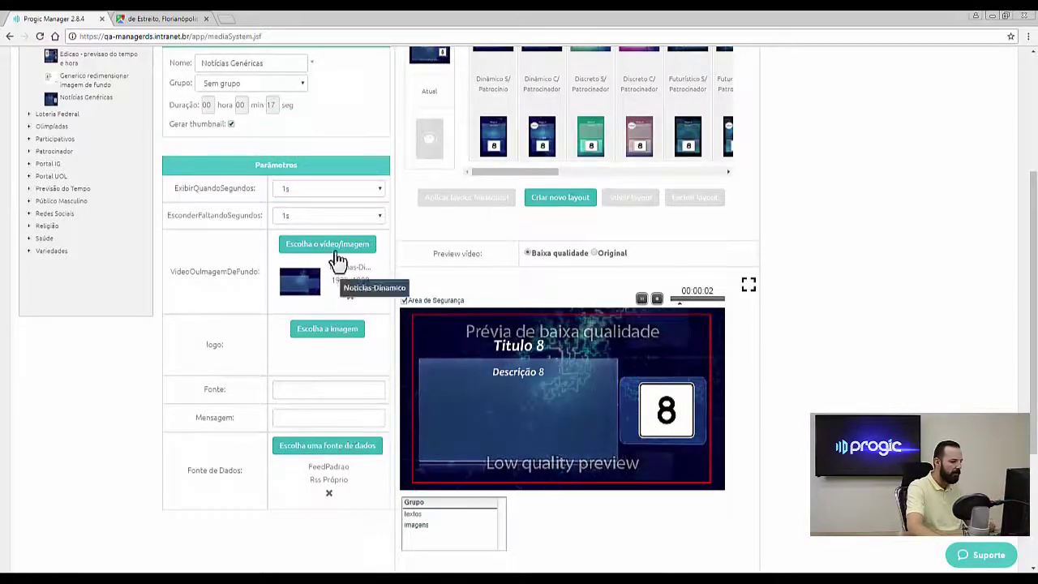
pyautogui.click(338, 254)
pyautogui.click(384, 130)
pyautogui.click(728, 375)
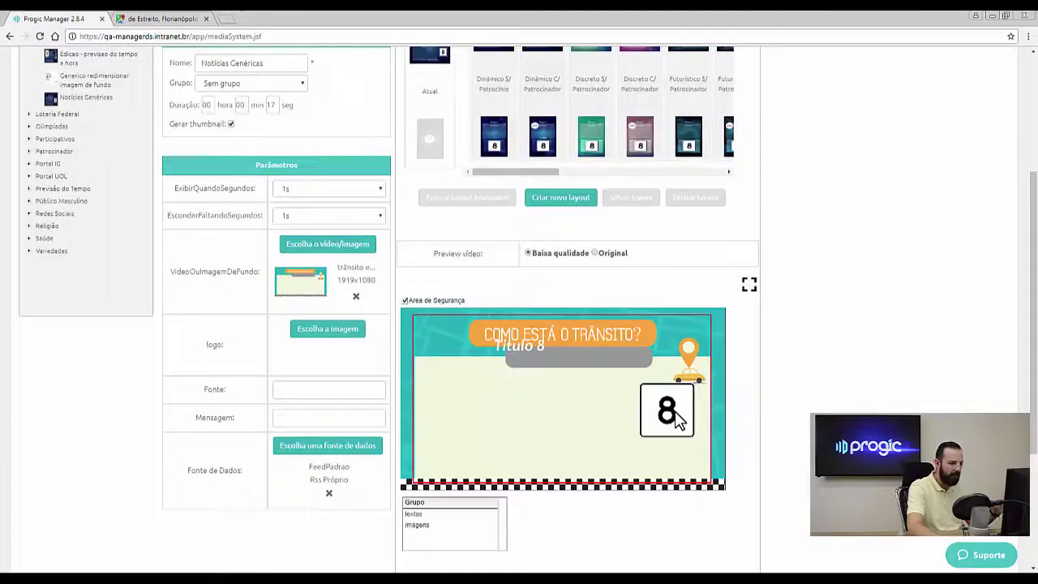
# Assign the Trânsito Screen Capture as the data source of the media
pyautogui.click(341, 446)
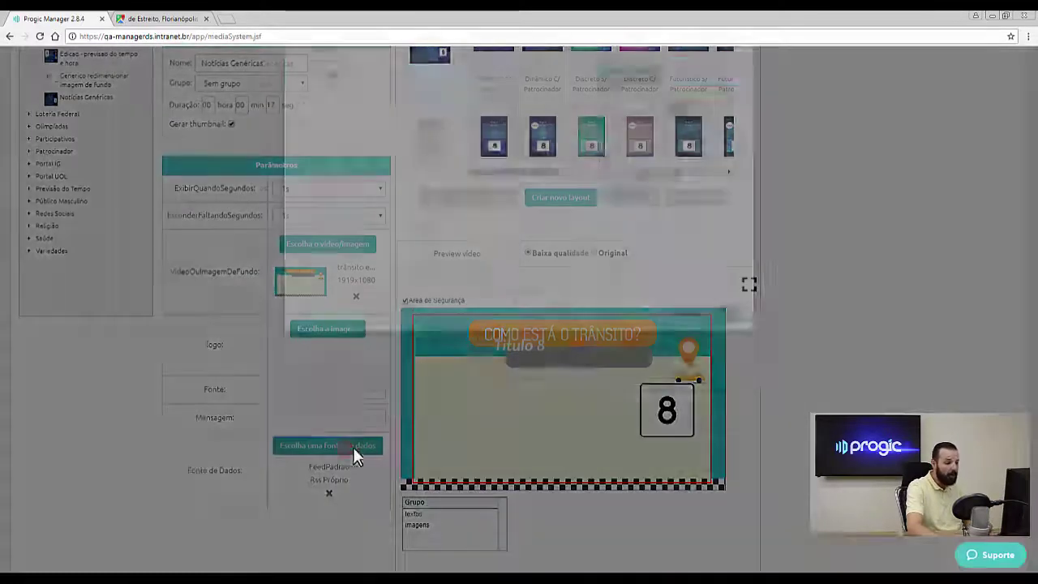
pyautogui.click(331, 146)
pyautogui.click(730, 375)
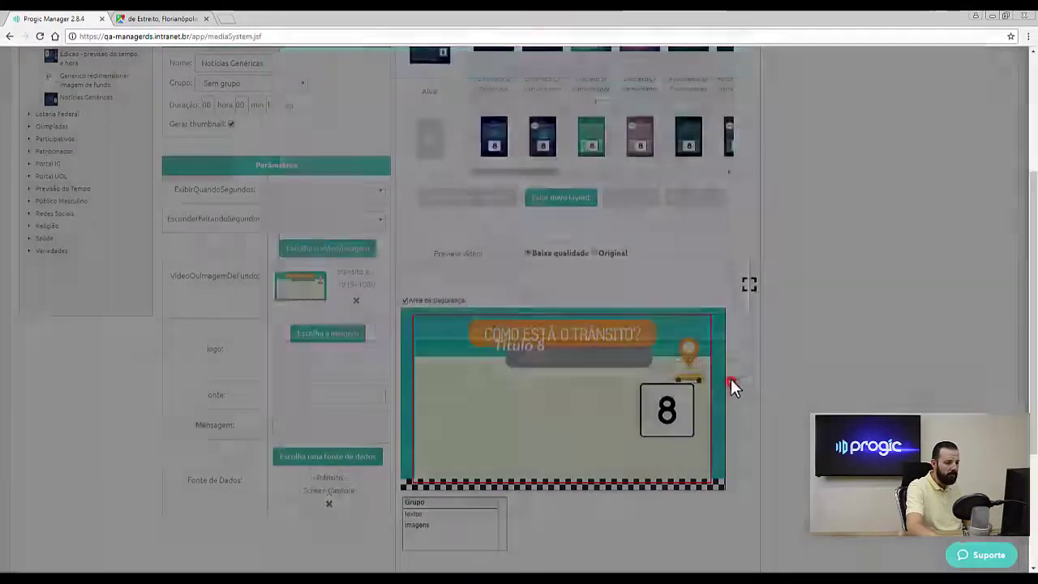
# Move and enlarge the foto image so the traffic map fills the middle of the cream area below the grey bar
pyautogui.scroll(-2, 881, 375)
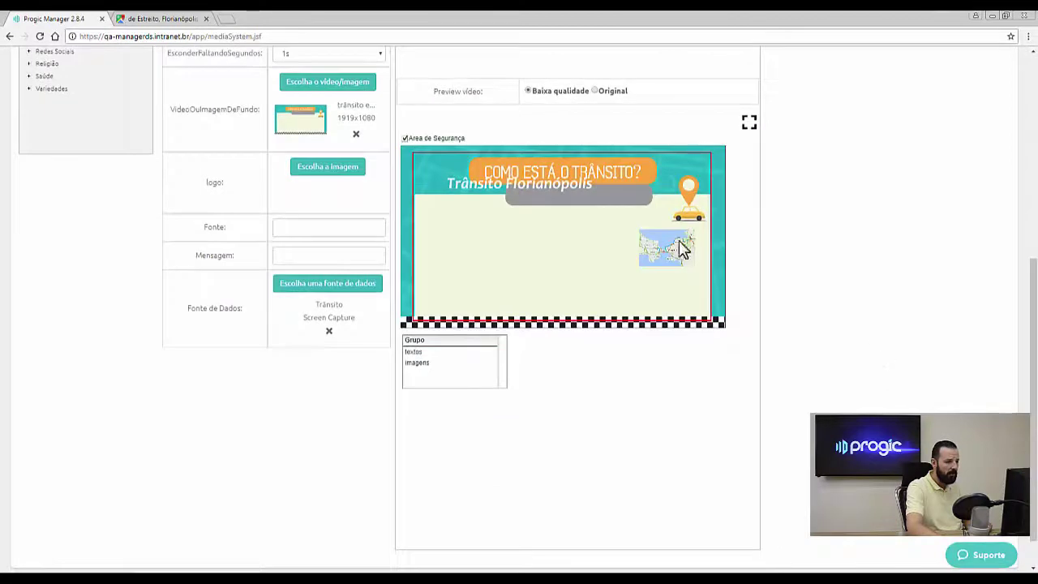
pyautogui.click(436, 366)
pyautogui.click(568, 364)
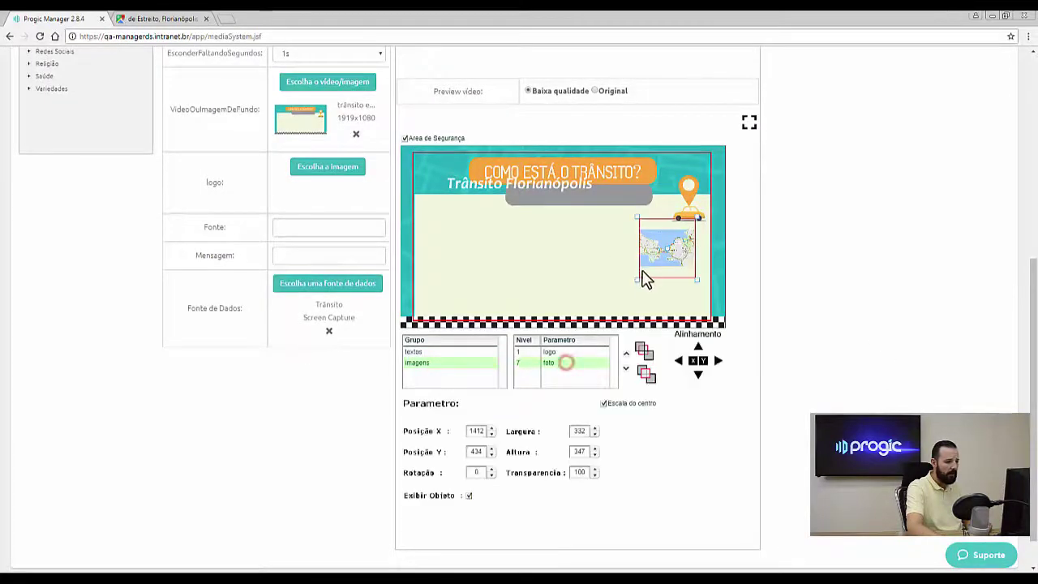
pyautogui.moveTo(639, 278); pyautogui.dragTo(535, 273)
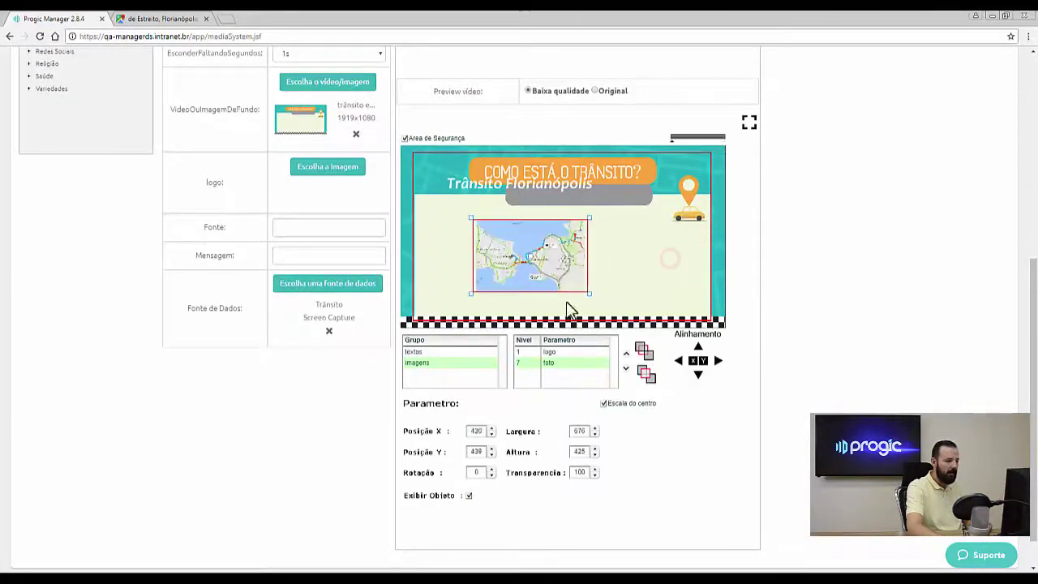
pyautogui.moveTo(589, 297); pyautogui.dragTo(655, 301)
pyautogui.click(703, 295)
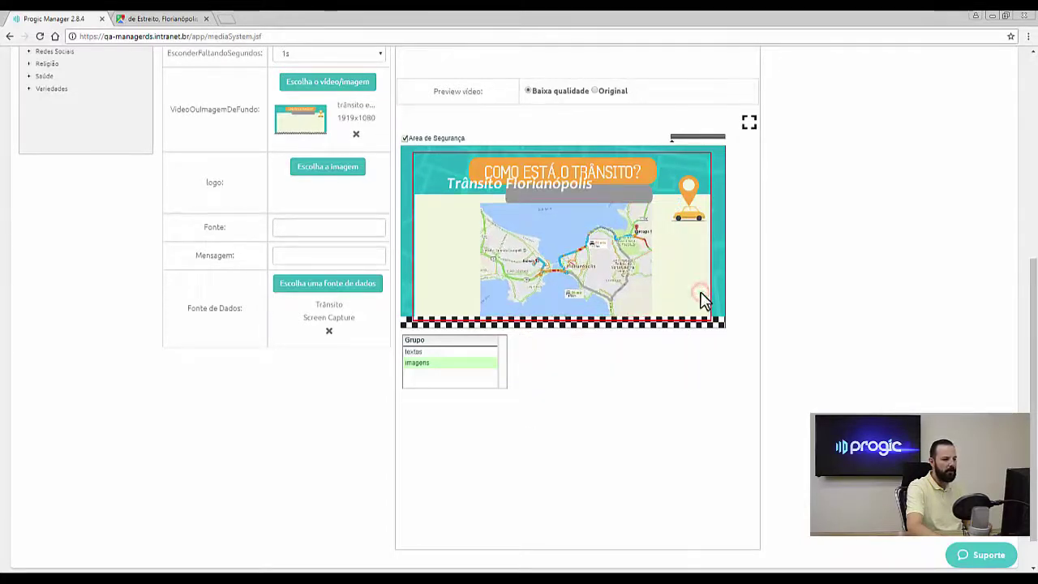
# Fit the titulo text inside the grey bar below the heading, about 850 wide and 129 high at X 637, Y 215
pyautogui.click(429, 352)
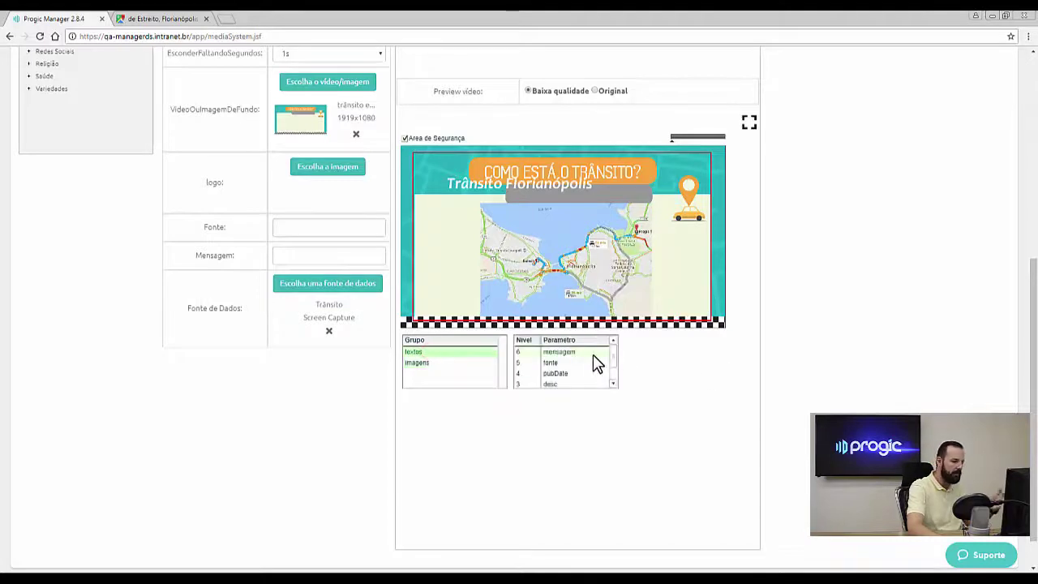
pyautogui.click(614, 385)
pyautogui.click(590, 375)
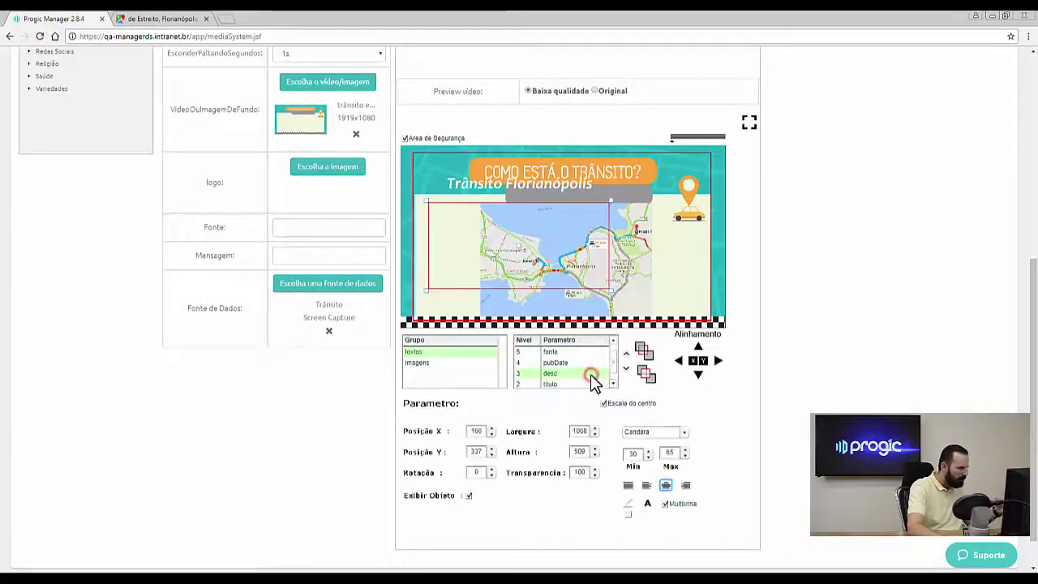
pyautogui.click(594, 383)
pyautogui.moveTo(609, 202); pyautogui.dragTo(655, 206)
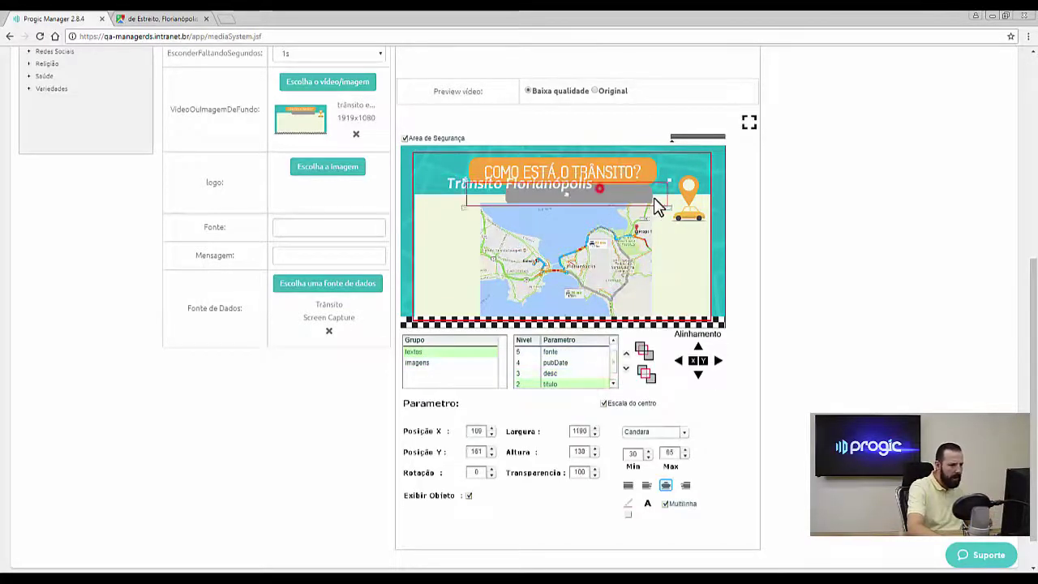
pyautogui.moveTo(600, 188); pyautogui.dragTo(602, 193)
pyautogui.moveTo(672, 208); pyautogui.dragTo(657, 204)
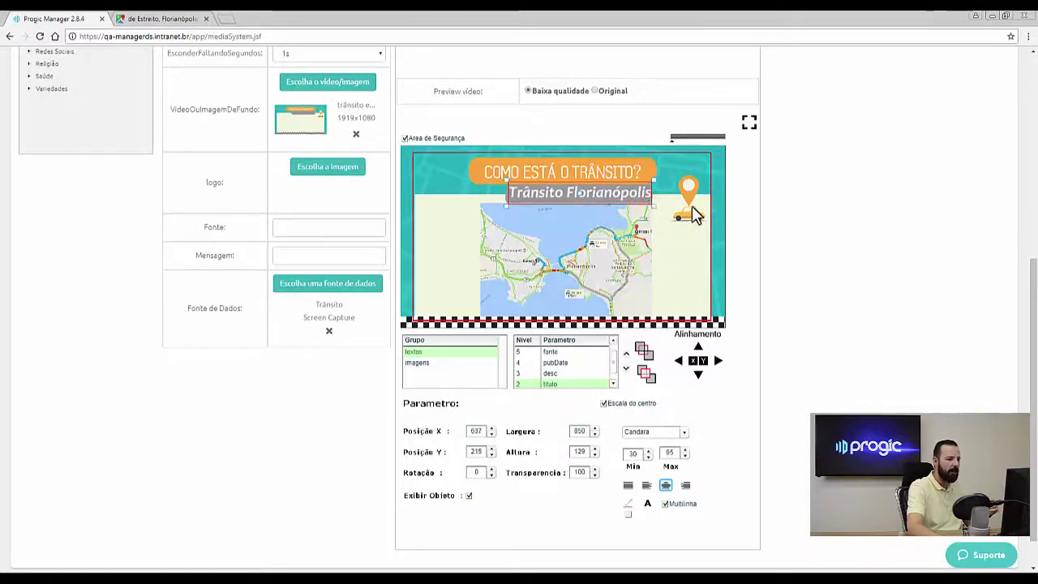
pyautogui.click(687, 222)
# Name the media Trânsito, create it and exit to the media list
pyautogui.scroll(4, 688, 254)
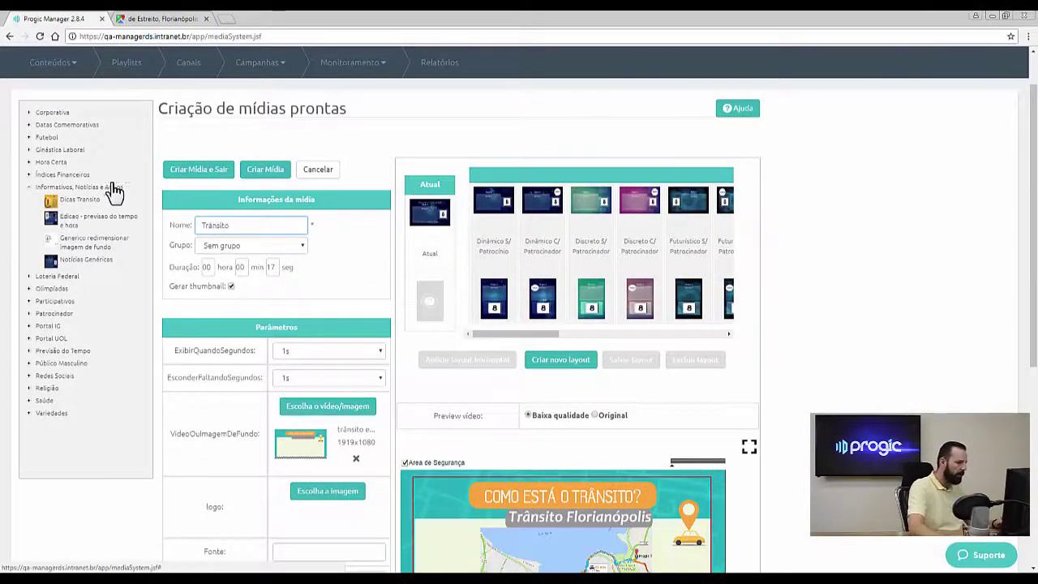
pyautogui.click(212, 172)
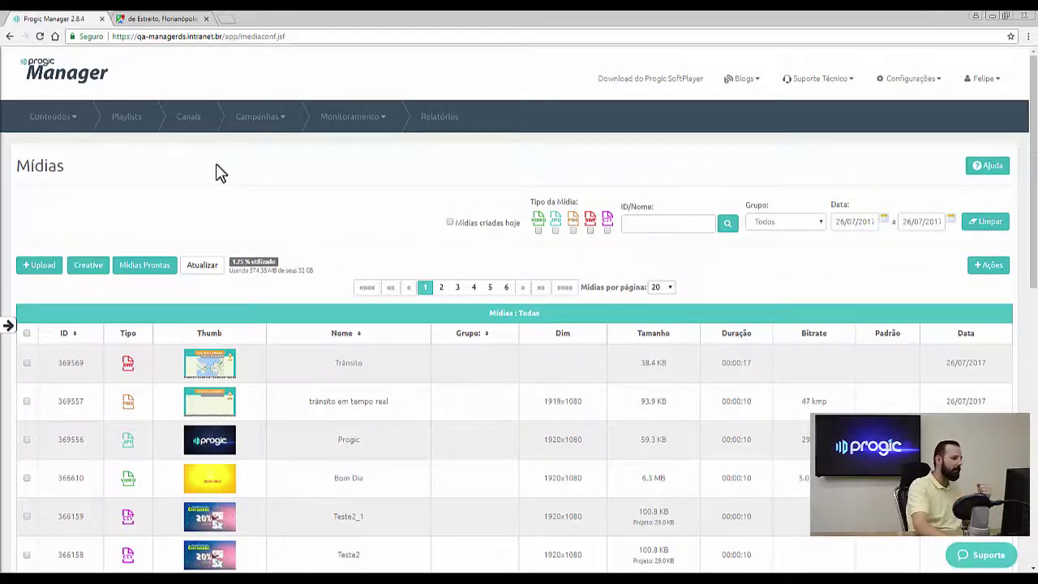
# Replace the Progic media with the Trânsito media in the Progic playlist and save the playlist
pyautogui.click(131, 120)
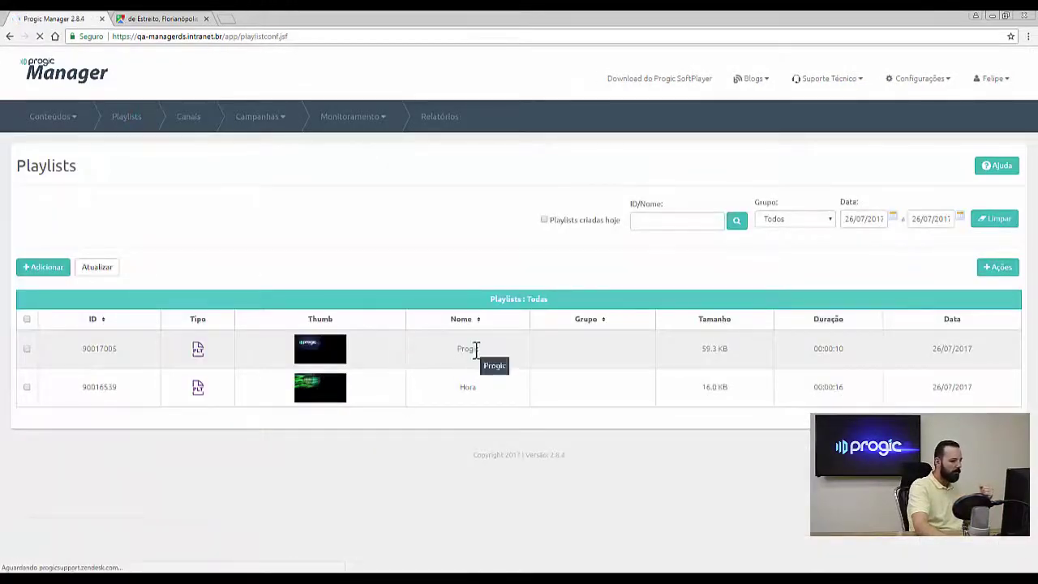
pyautogui.rightClick(477, 348)
pyautogui.click(500, 366)
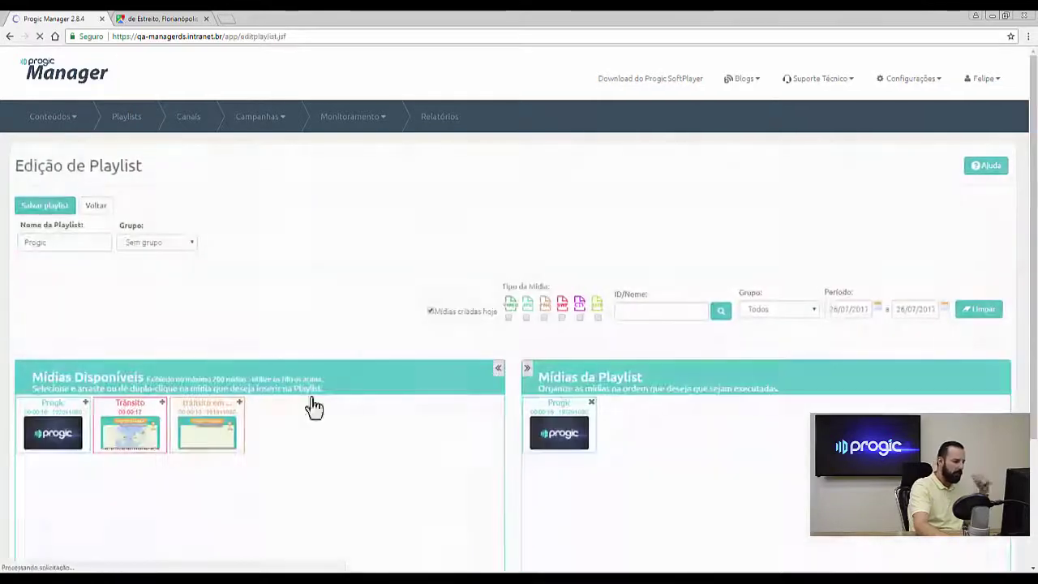
pyautogui.moveTo(132, 426); pyautogui.dragTo(591, 424)
pyautogui.click(593, 404)
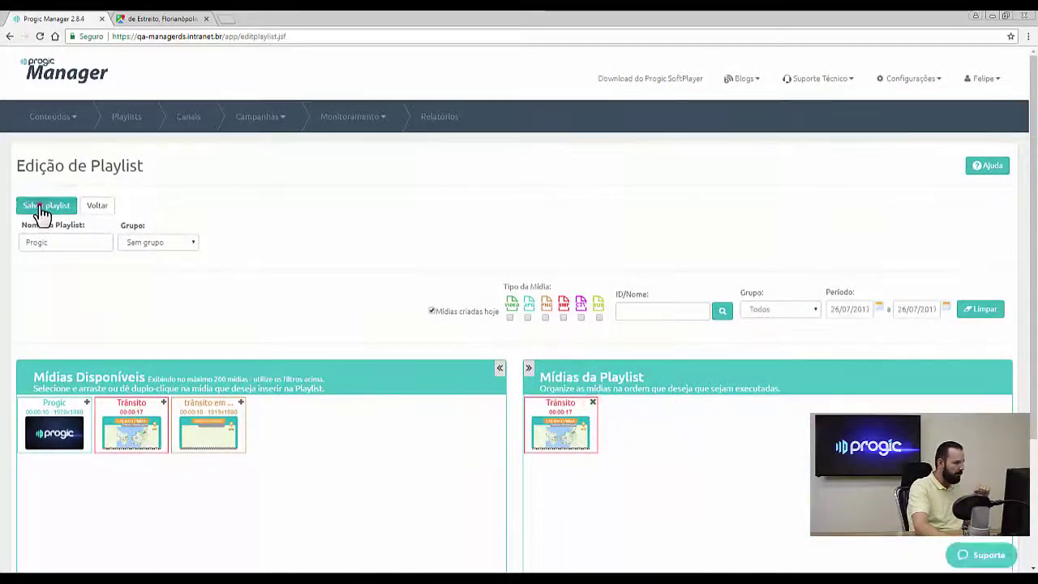
pyautogui.click(40, 206)
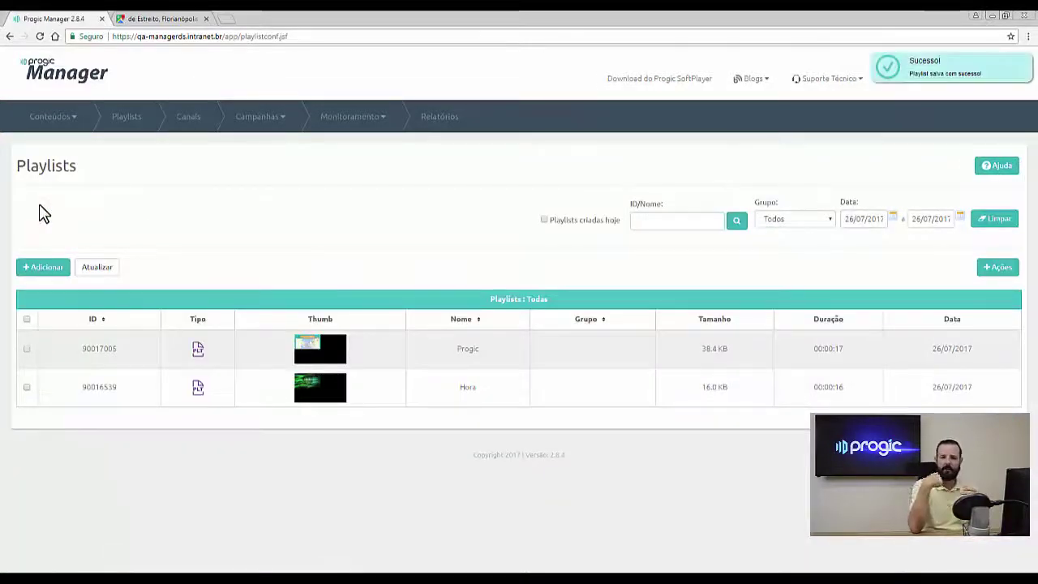